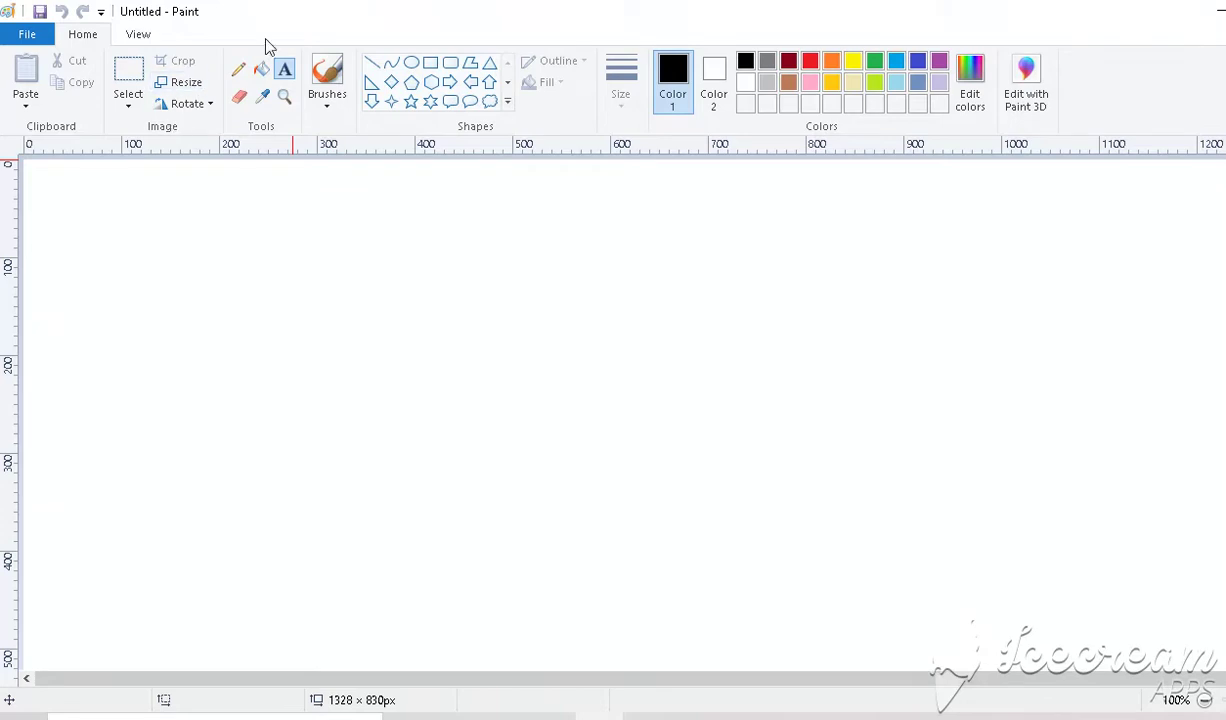
Draw a black rectangular frame about 1284 × 516 px from the canvas's upper-left corner, with two upright ovals in its left half, the second about 111 × 155 px
{"action": "left_click", "coordinate": [431, 64]}
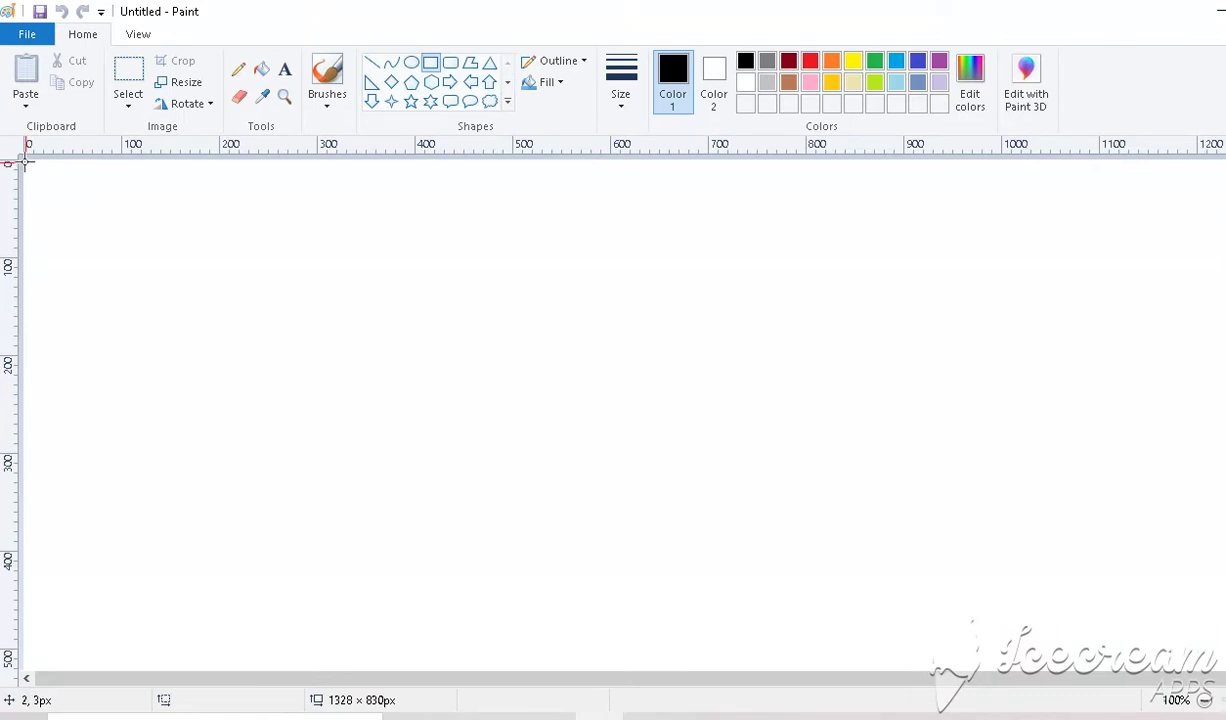
{"action": "left_click_drag", "start_coordinate": [24, 162], "coordinate": [1225, 679]}
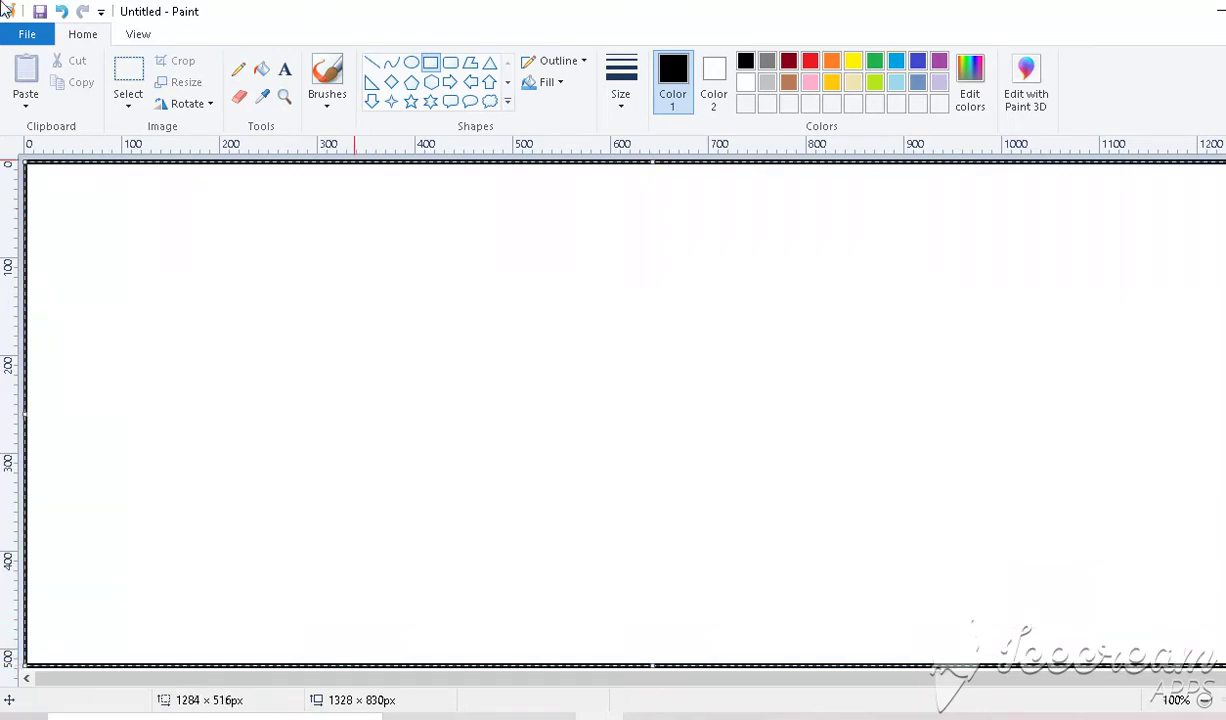
{"action": "left_click", "coordinate": [412, 66]}
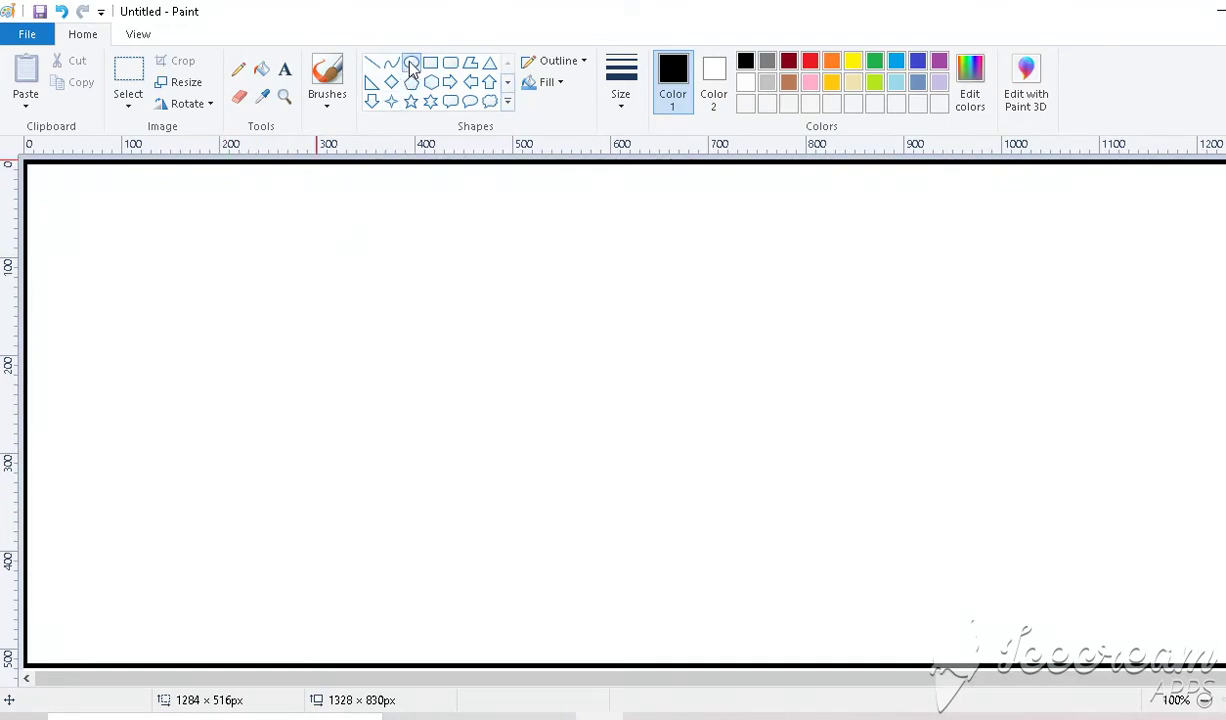
{"action": "left_click_drag", "start_coordinate": [207, 222], "coordinate": [316, 378]}
{"action": "left_click_drag", "start_coordinate": [411, 279], "coordinate": [521, 432]}
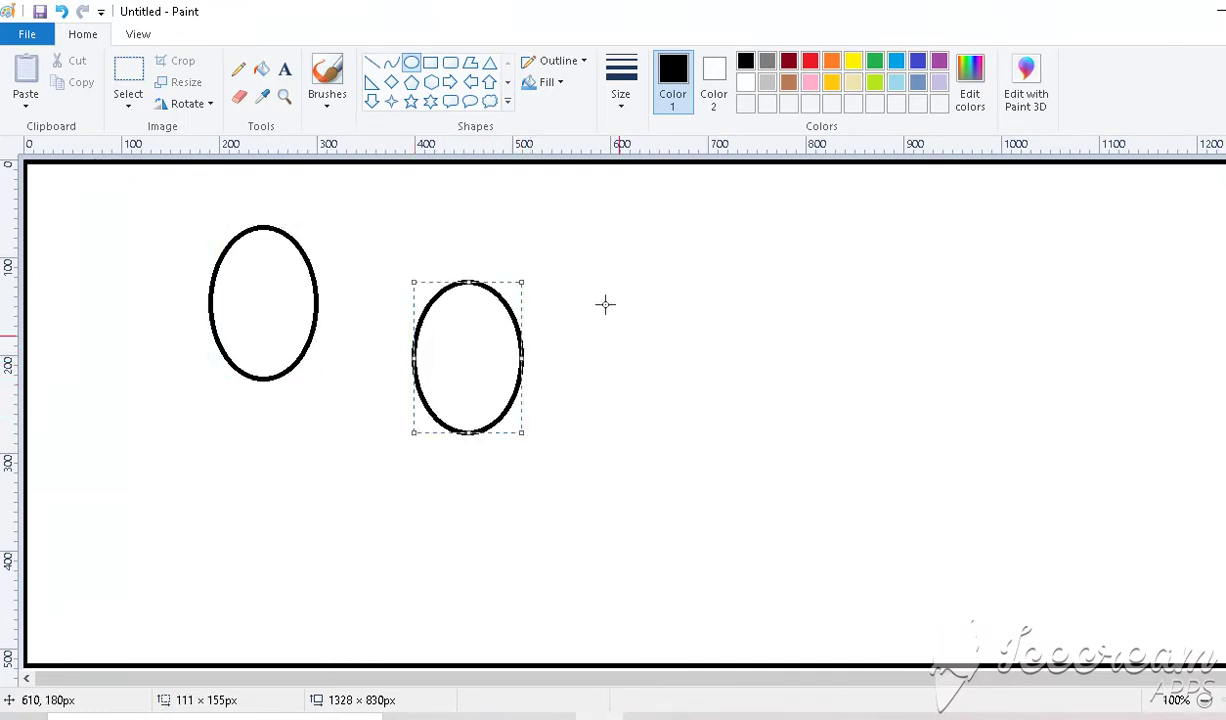
Draw two heart shapes in a row beside the ovals, making the second one larger and lower, about 139 × 161 px
{"action": "left_click", "coordinate": [507, 101]}
{"action": "left_click", "coordinate": [371, 120]}
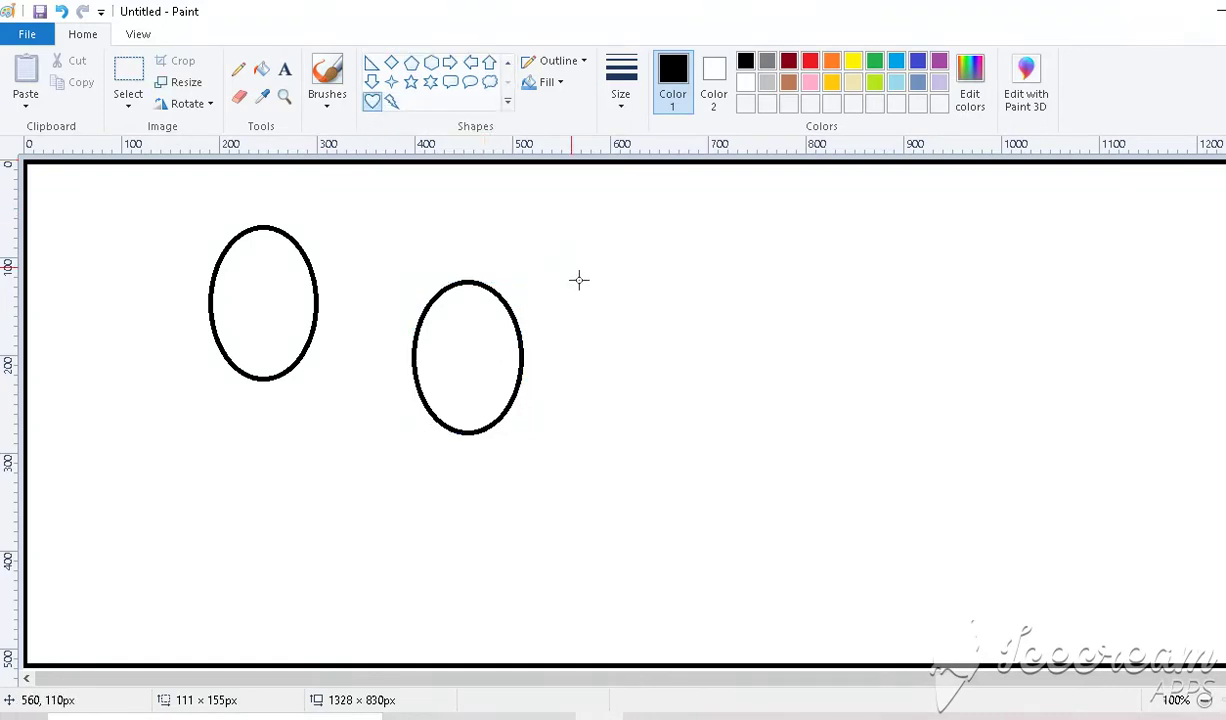
{"action": "left_click_drag", "start_coordinate": [612, 245], "coordinate": [728, 358]}
{"action": "left_click_drag", "start_coordinate": [833, 288], "coordinate": [969, 447]}
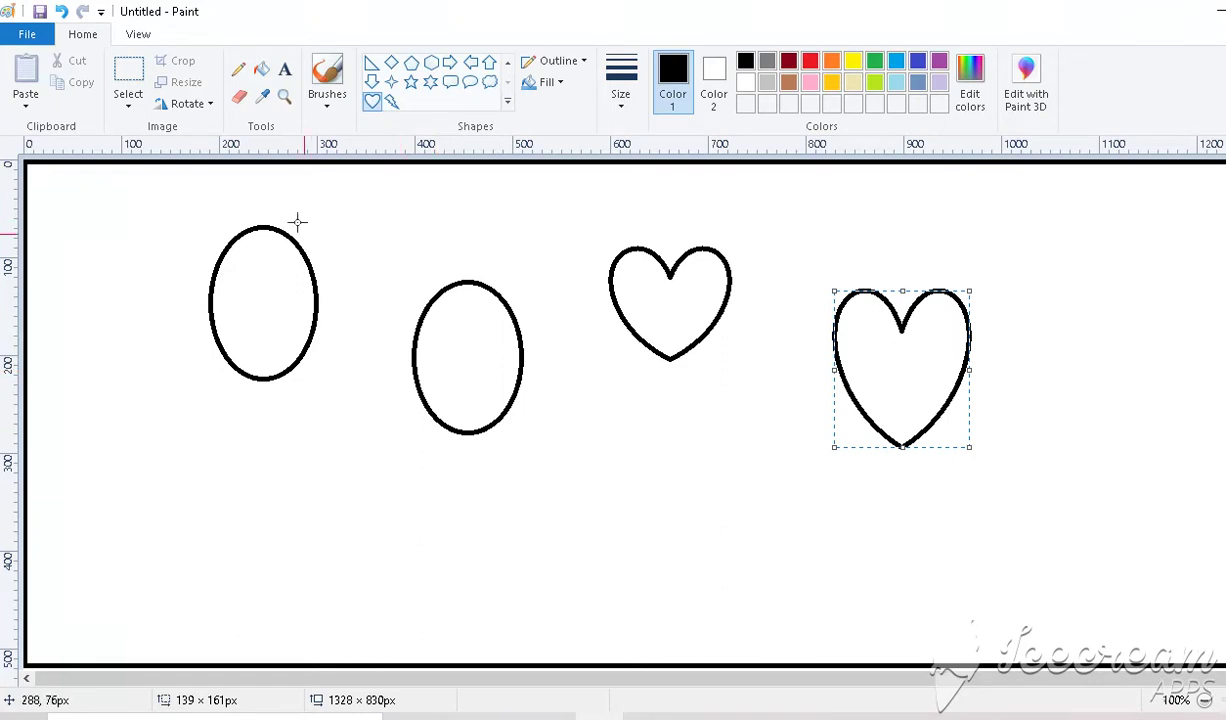
Try a short Pencil squiggle at the thinnest line size between the second oval and the first heart, and undo it
{"action": "left_click", "coordinate": [236, 72]}
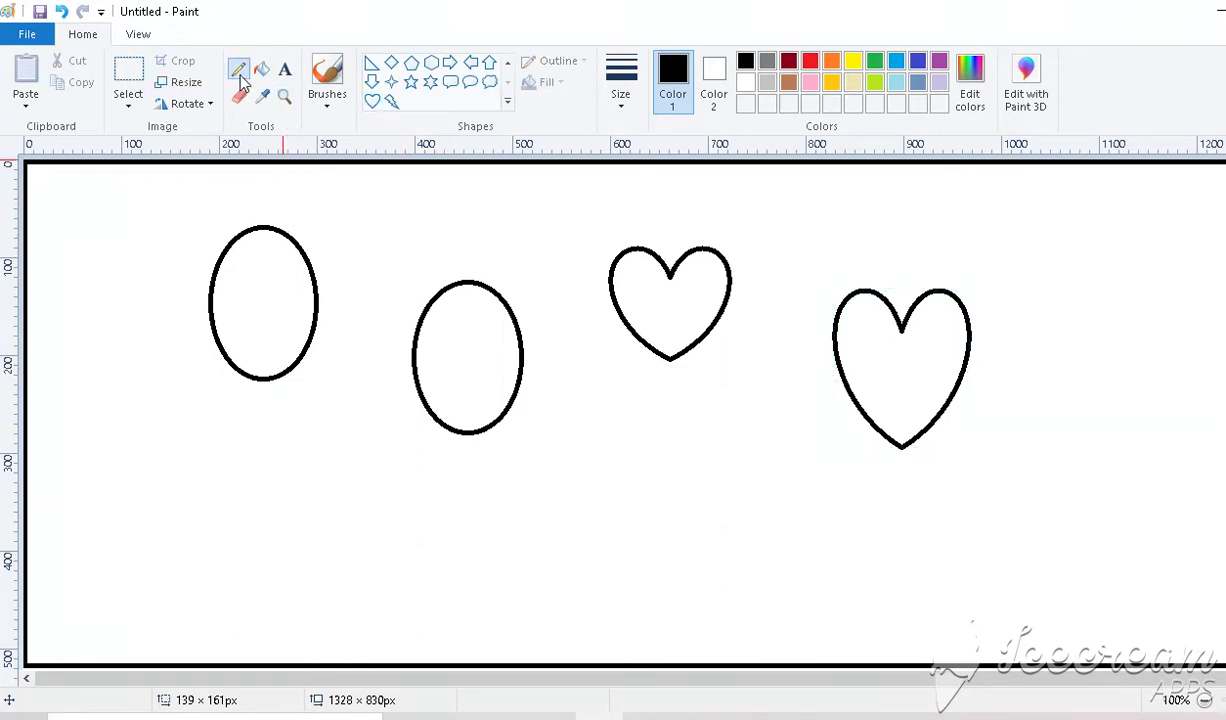
{"action": "left_click", "coordinate": [619, 108]}
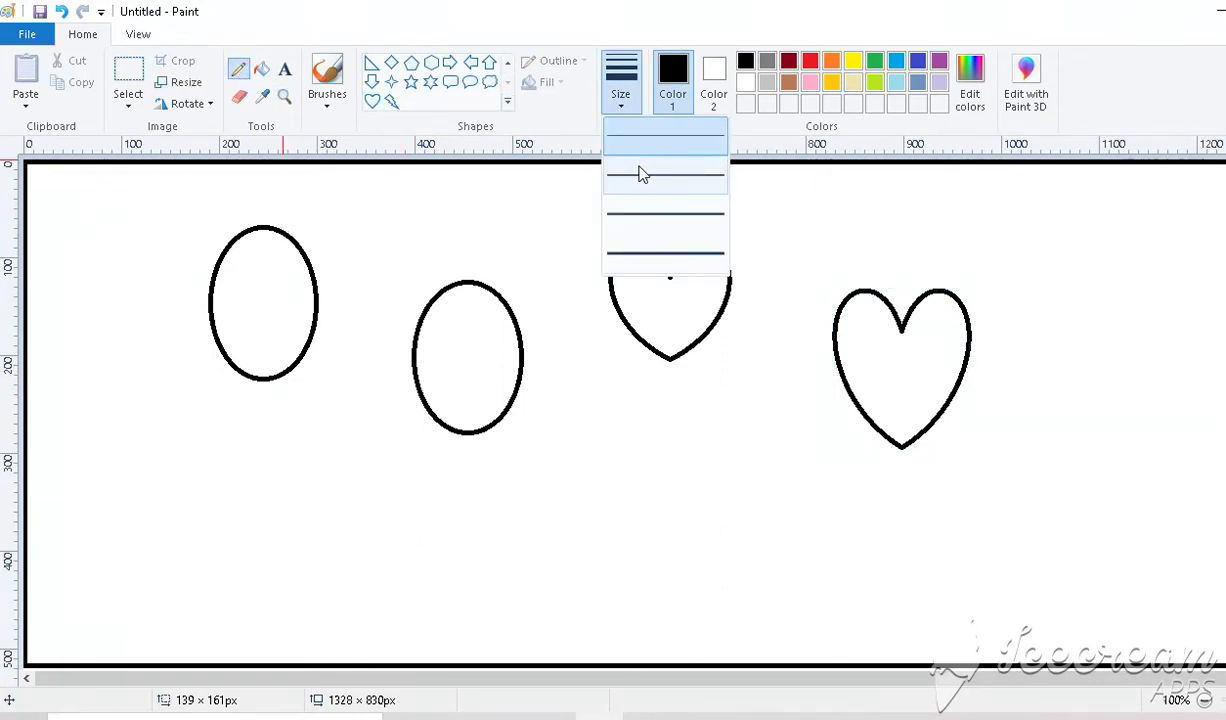
{"action": "left_click", "coordinate": [641, 185]}
{"action": "left_click", "coordinate": [621, 105]}
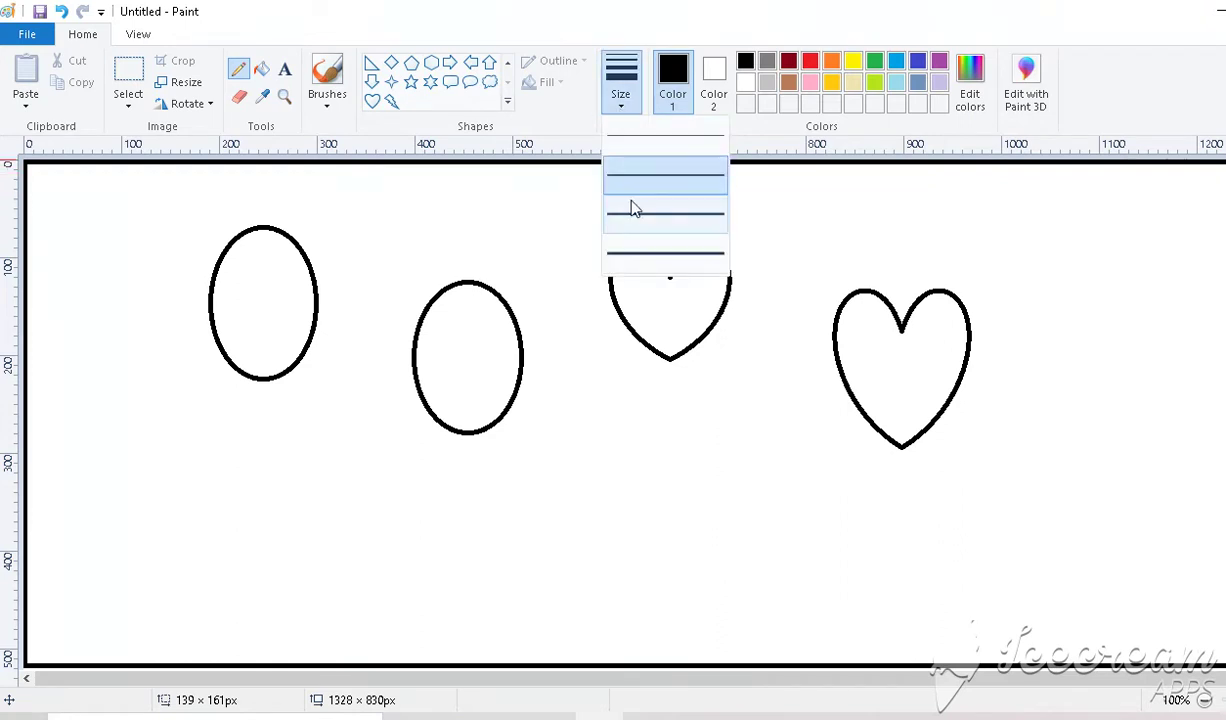
{"action": "left_click", "coordinate": [640, 210]}
{"action": "left_click", "coordinate": [621, 106]}
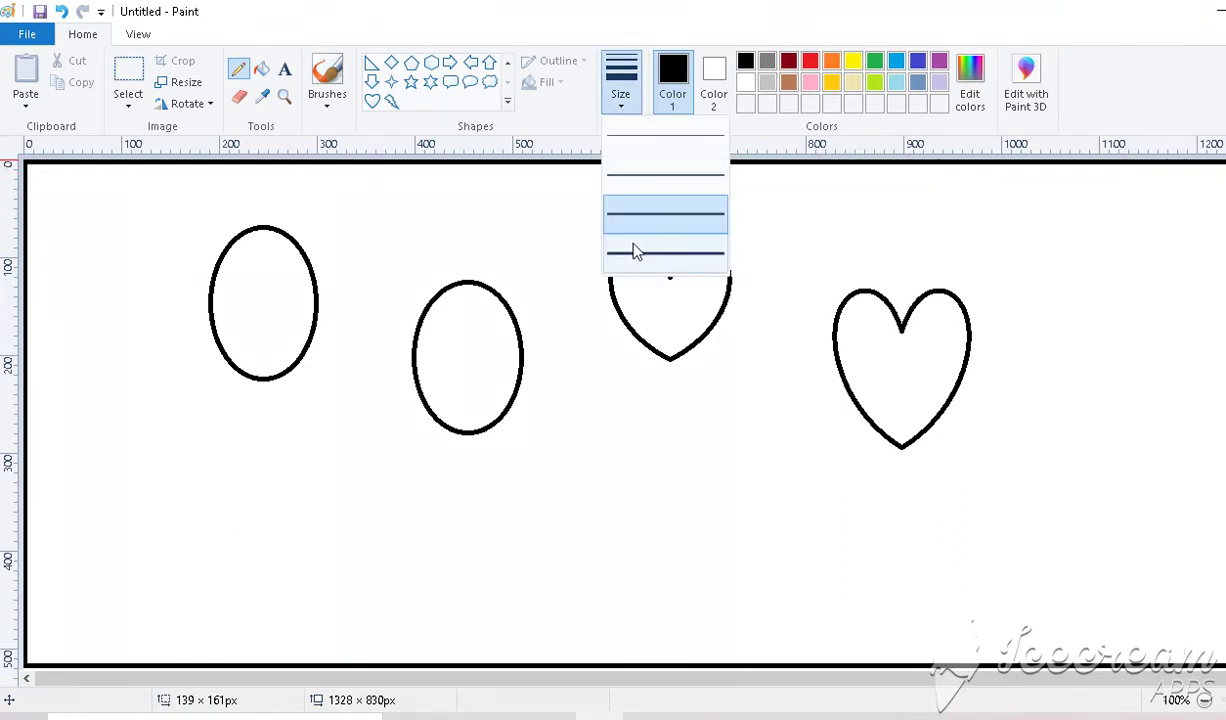
{"action": "left_click", "coordinate": [640, 140]}
{"action": "left_click_drag", "start_coordinate": [570, 210], "coordinate": [572, 267]}
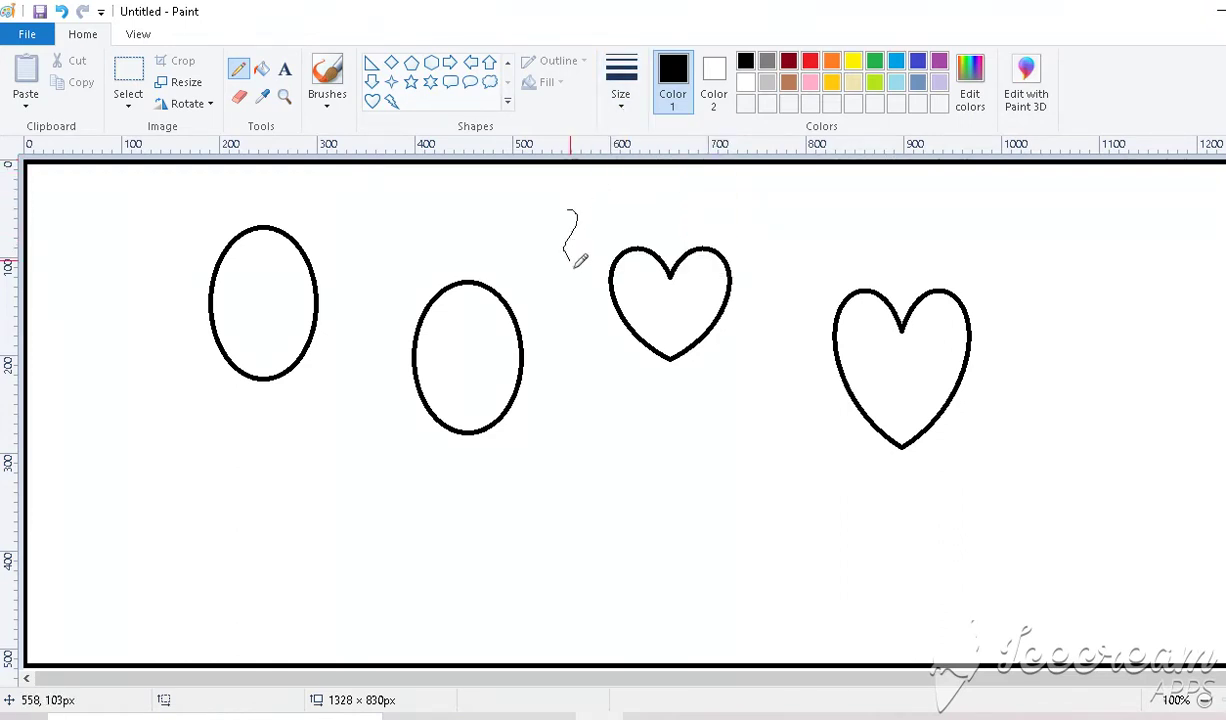
{"action": "left_click", "coordinate": [61, 11]}
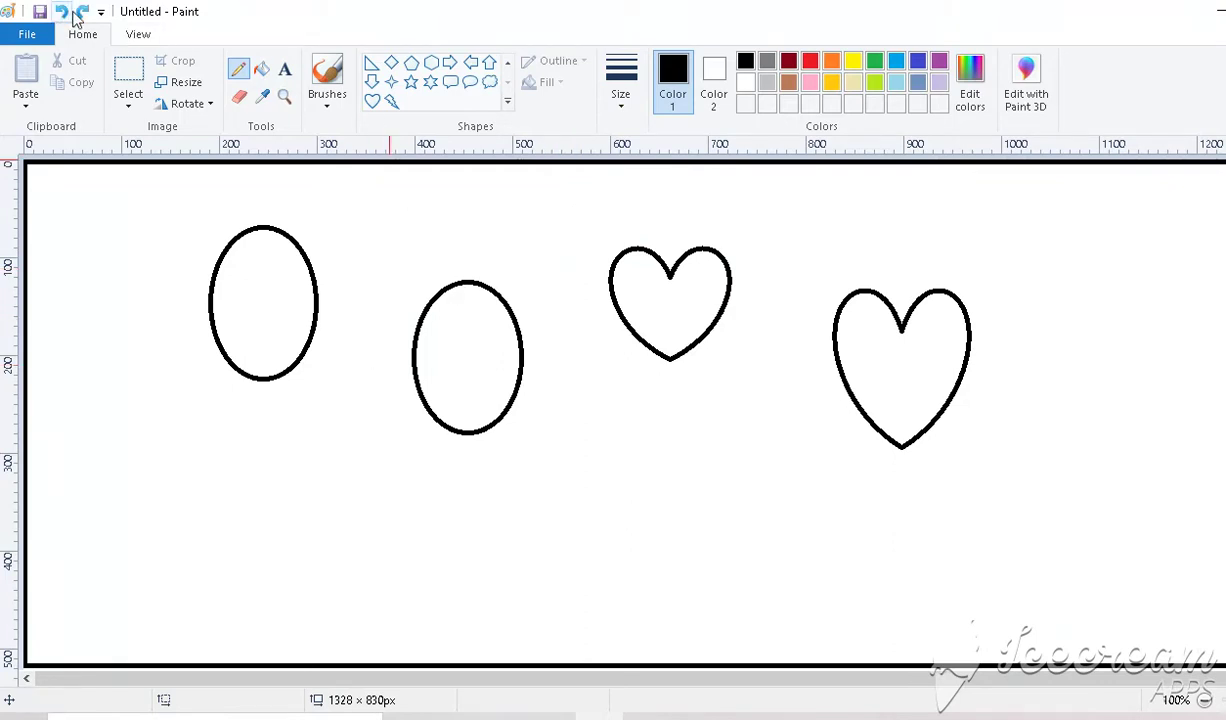
Draw a wavy black string with the thickest Pencil line from the base of each oval and heart down to the frame's bottom edge
{"action": "left_click", "coordinate": [621, 95]}
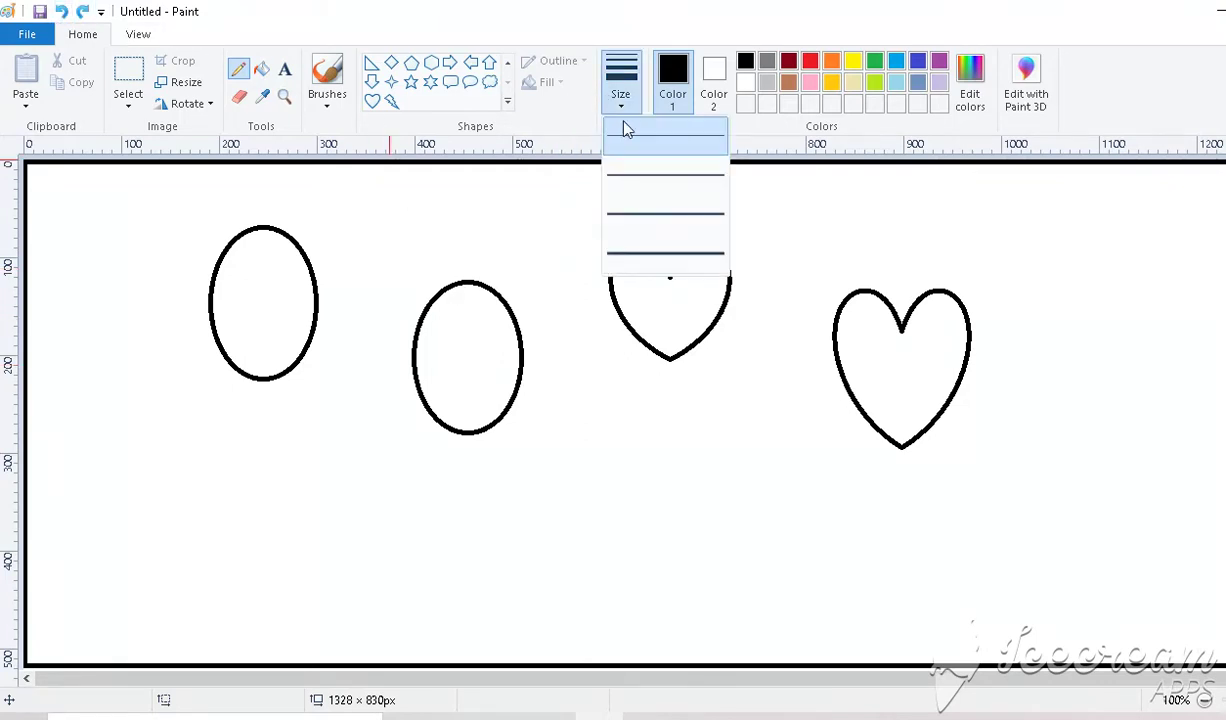
{"action": "left_click", "coordinate": [638, 254]}
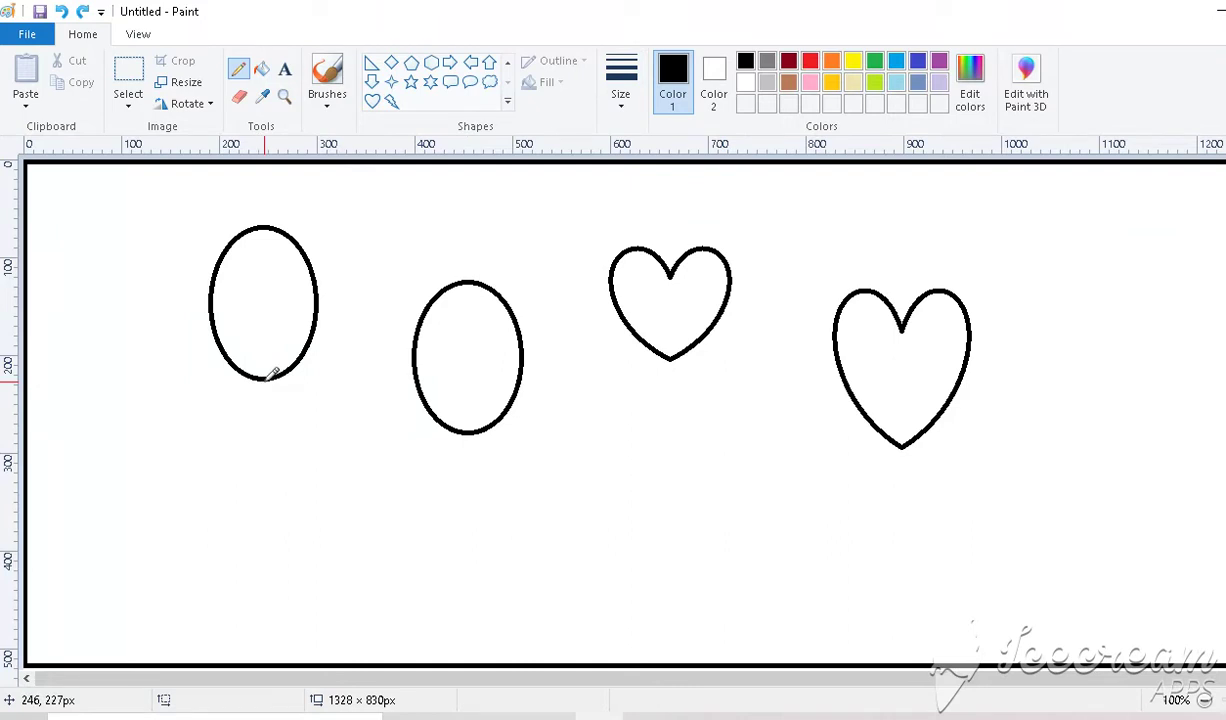
{"action": "mouse_move", "coordinate": [268, 378]}
{"action": "left_mouse_down"}
{"action": "mouse_move", "coordinate": [265, 475]}
{"action": "mouse_move", "coordinate": [245, 662]}
{"action": "left_mouse_up"}
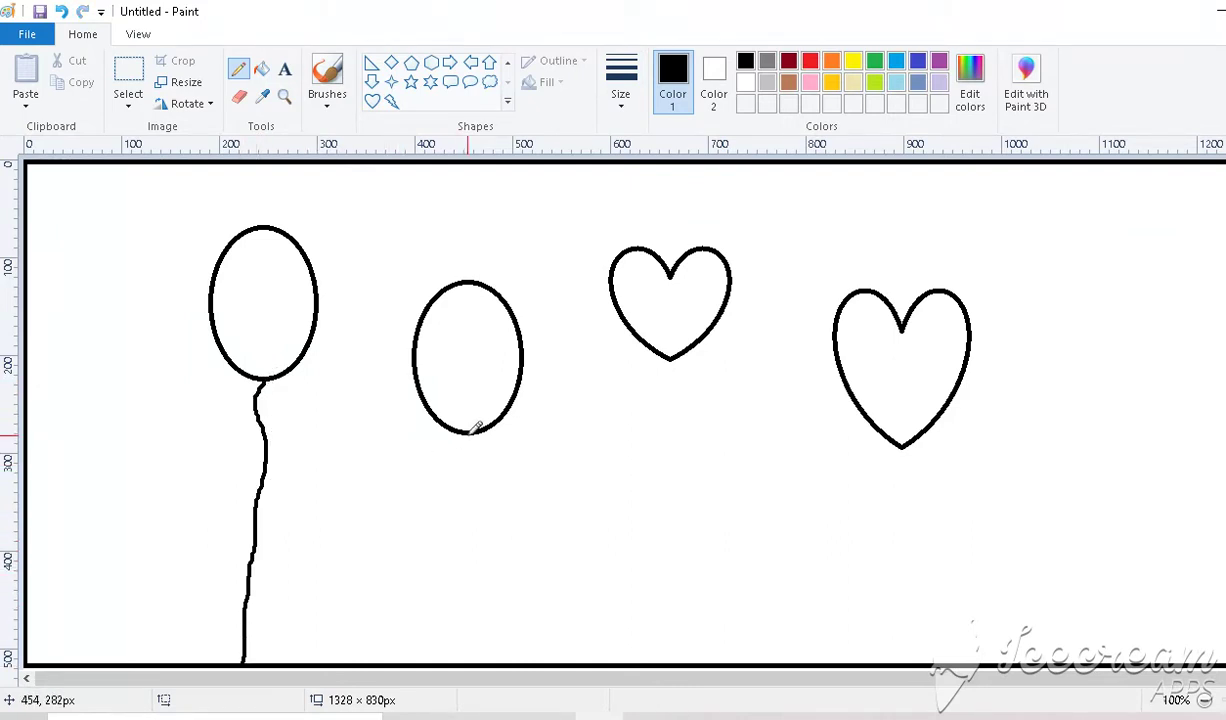
{"action": "left_click_drag", "start_coordinate": [470, 432], "coordinate": [464, 668]}
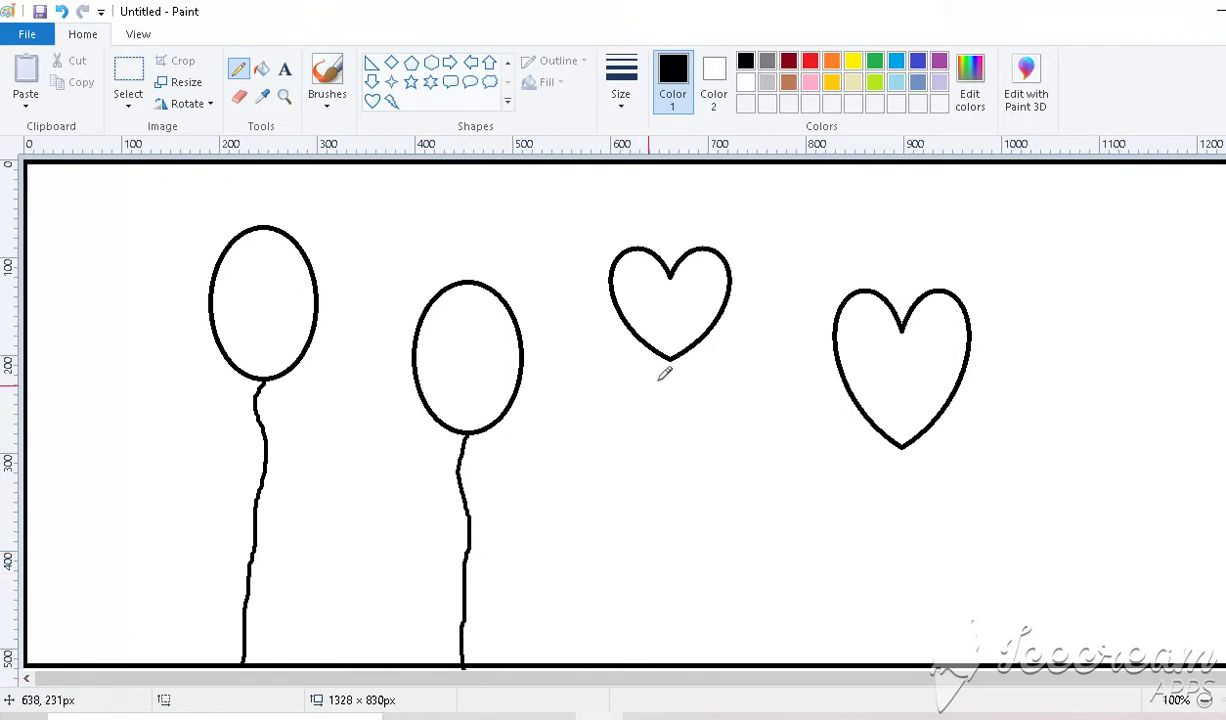
{"action": "left_click_drag", "start_coordinate": [670, 358], "coordinate": [679, 668]}
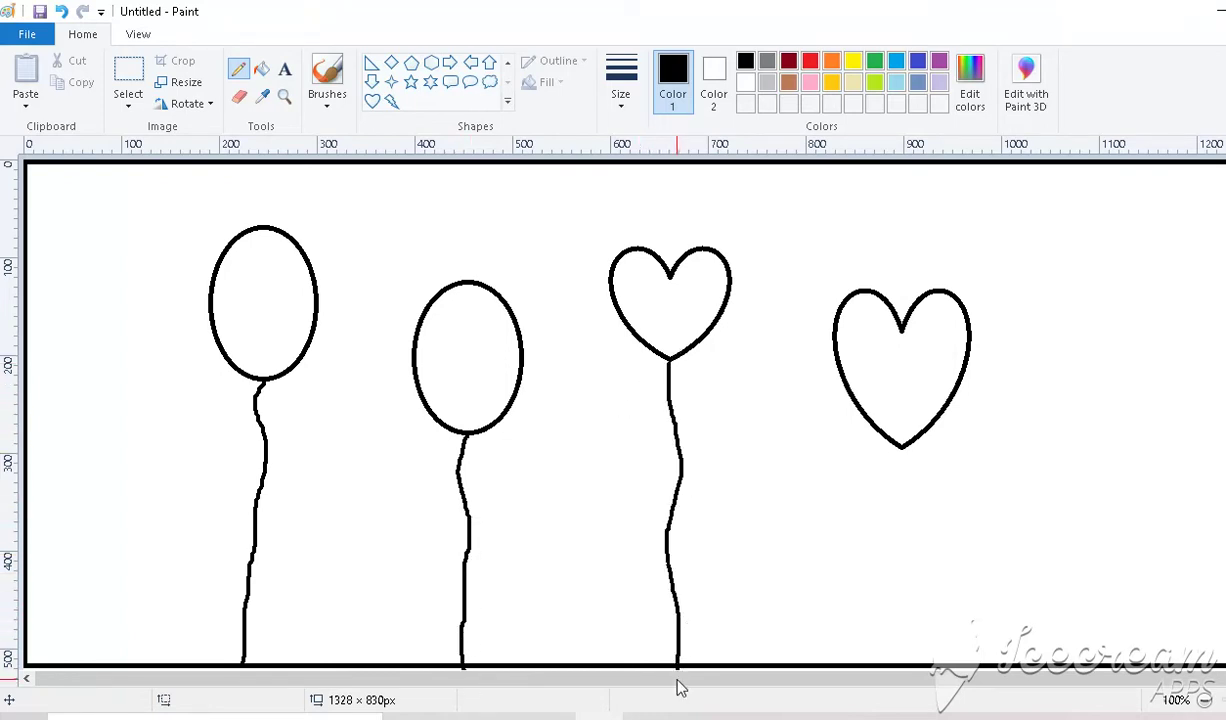
{"action": "mouse_move", "coordinate": [903, 448]}
{"action": "left_mouse_down"}
{"action": "mouse_move", "coordinate": [917, 500]}
{"action": "mouse_move", "coordinate": [903, 664]}
{"action": "left_mouse_up"}
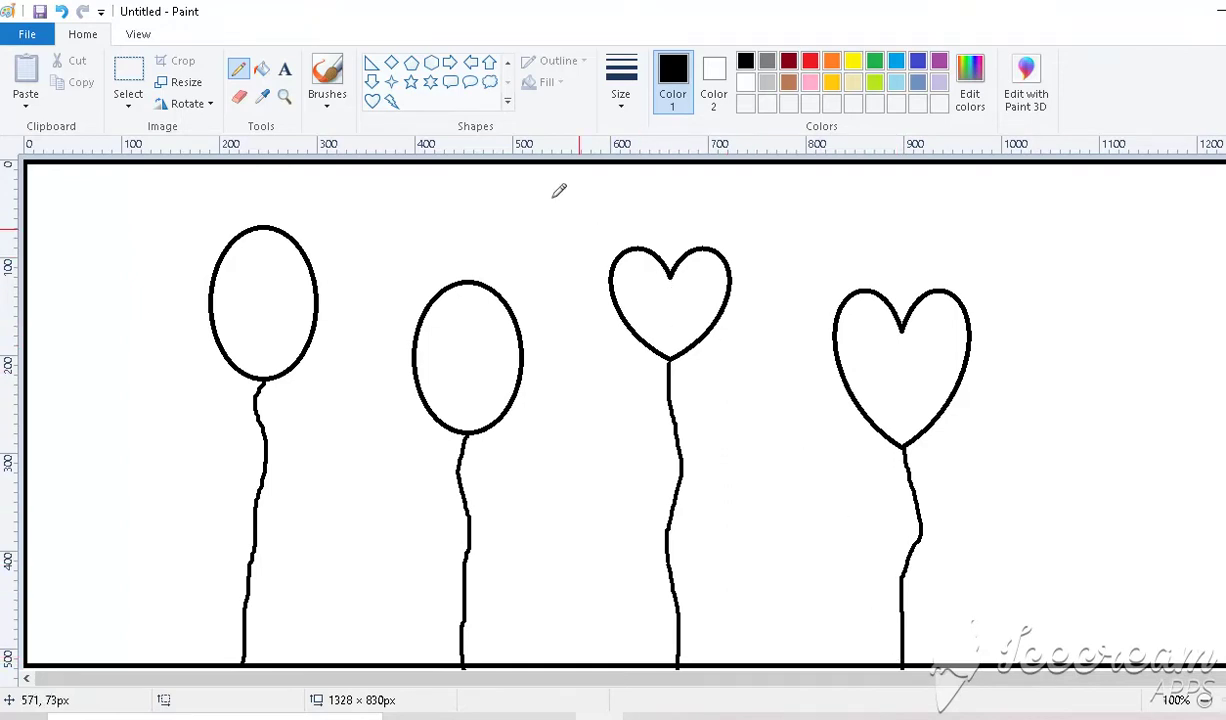
Fill the first oval balloon with orange and the second oval balloon with red
{"action": "left_click", "coordinate": [261, 70]}
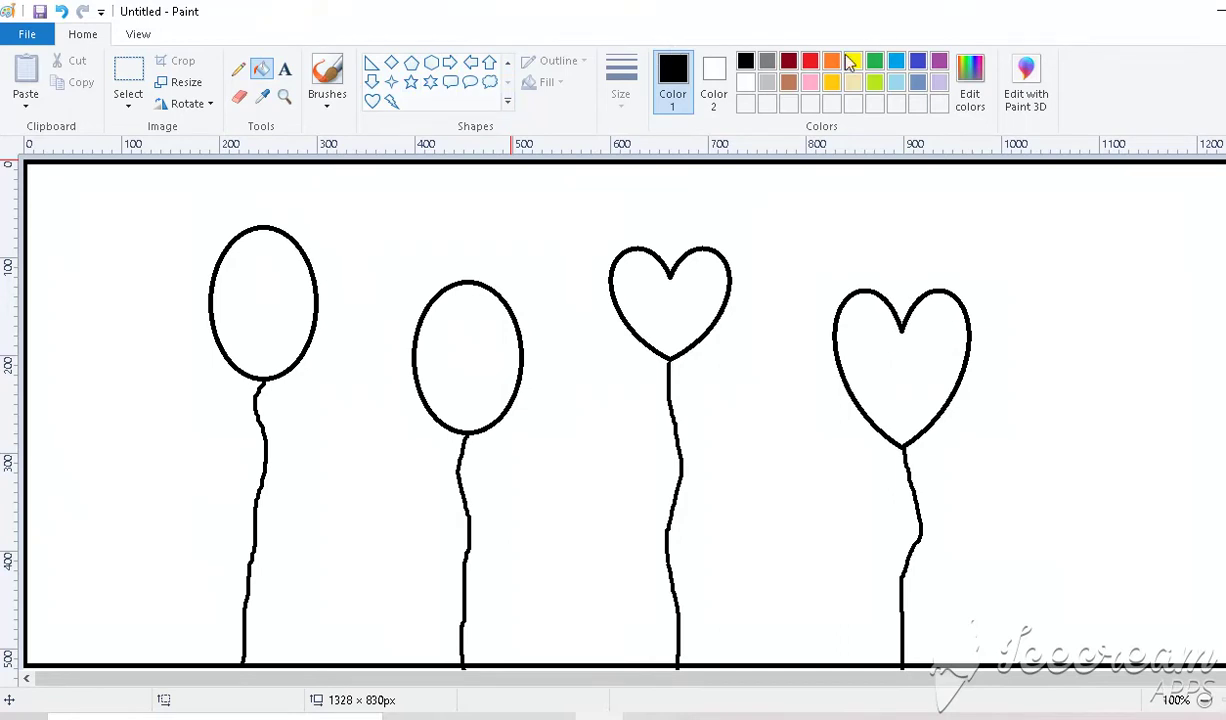
{"action": "left_click", "coordinate": [831, 62]}
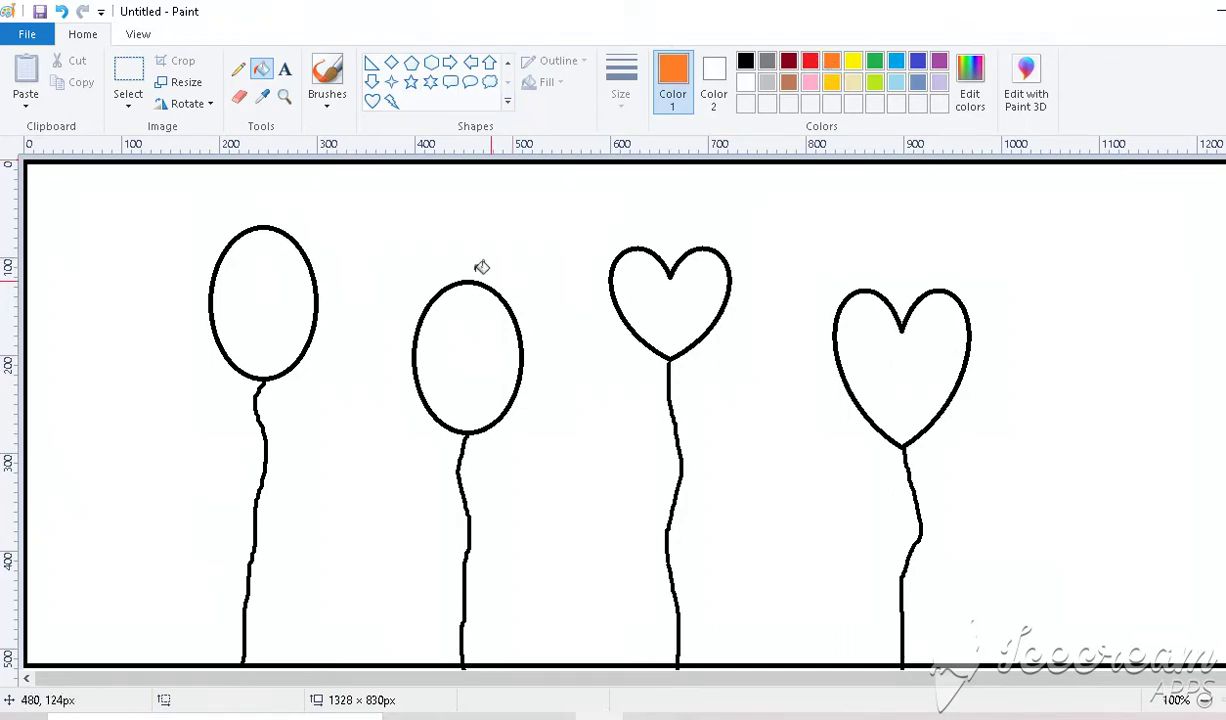
{"action": "left_click", "coordinate": [299, 284]}
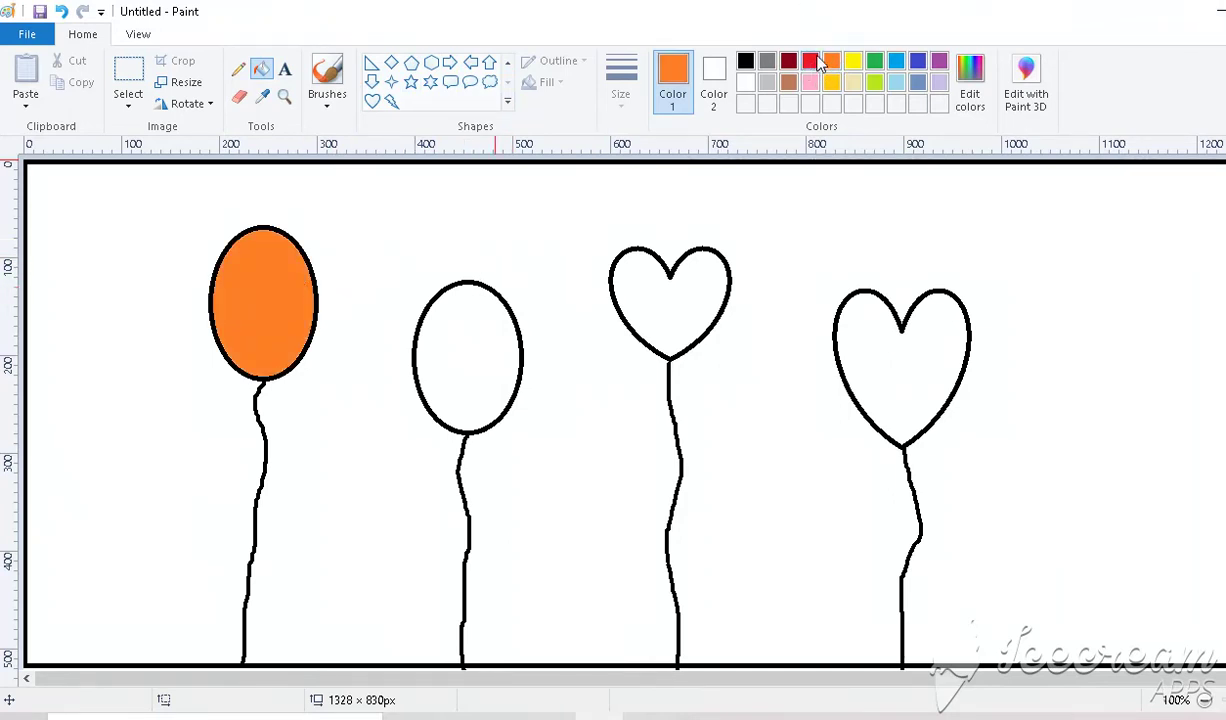
{"action": "left_click", "coordinate": [812, 61]}
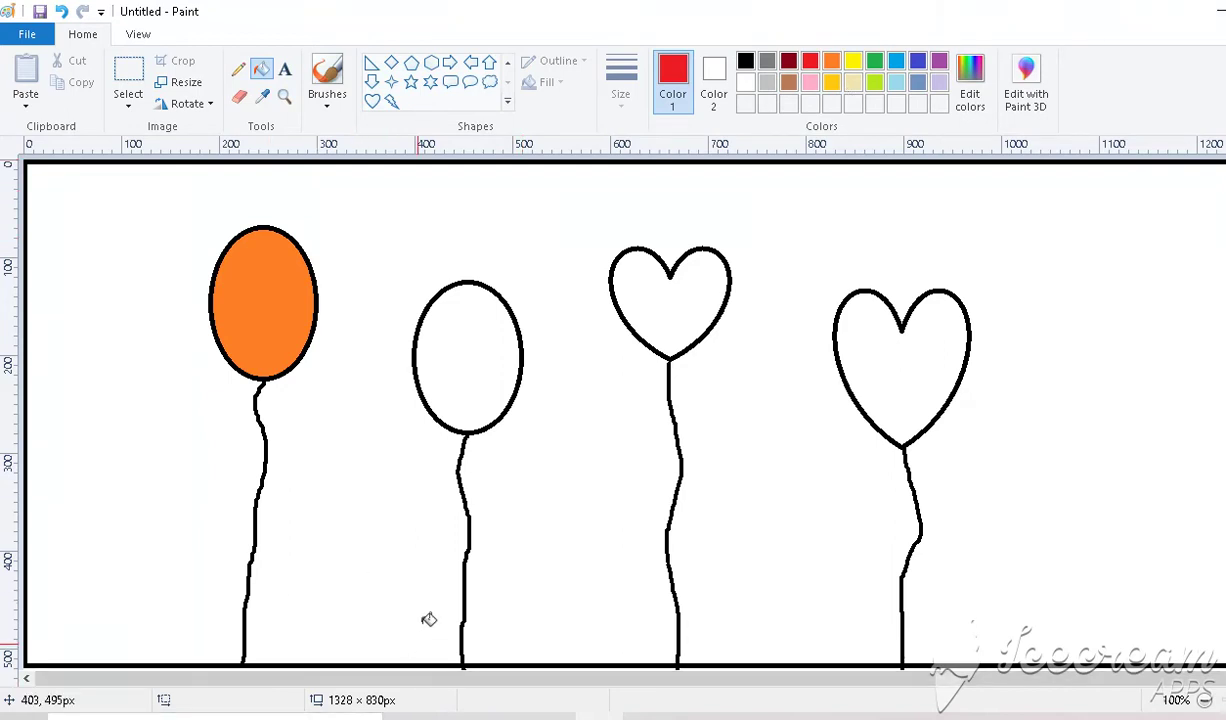
{"action": "left_click", "coordinate": [443, 392]}
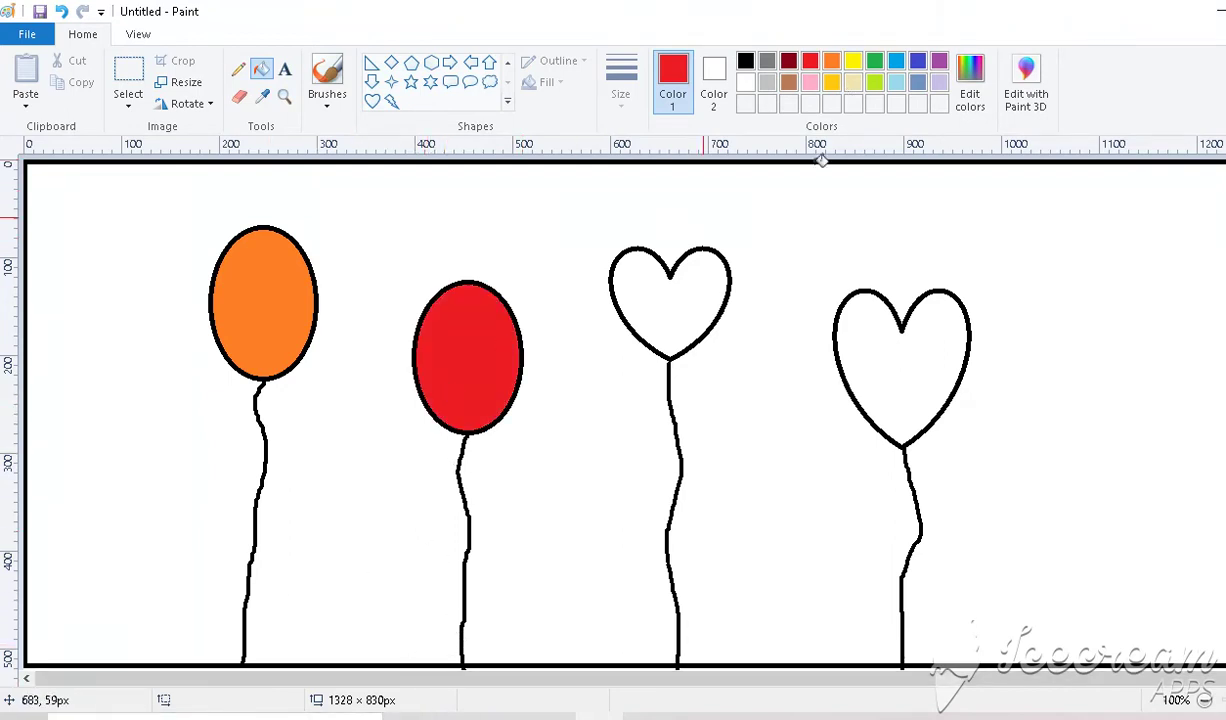
Fill the first heart with gold, the second heart with green, and the background inside the frame with light turquoise
{"action": "left_click", "coordinate": [831, 82]}
{"action": "left_click", "coordinate": [703, 275]}
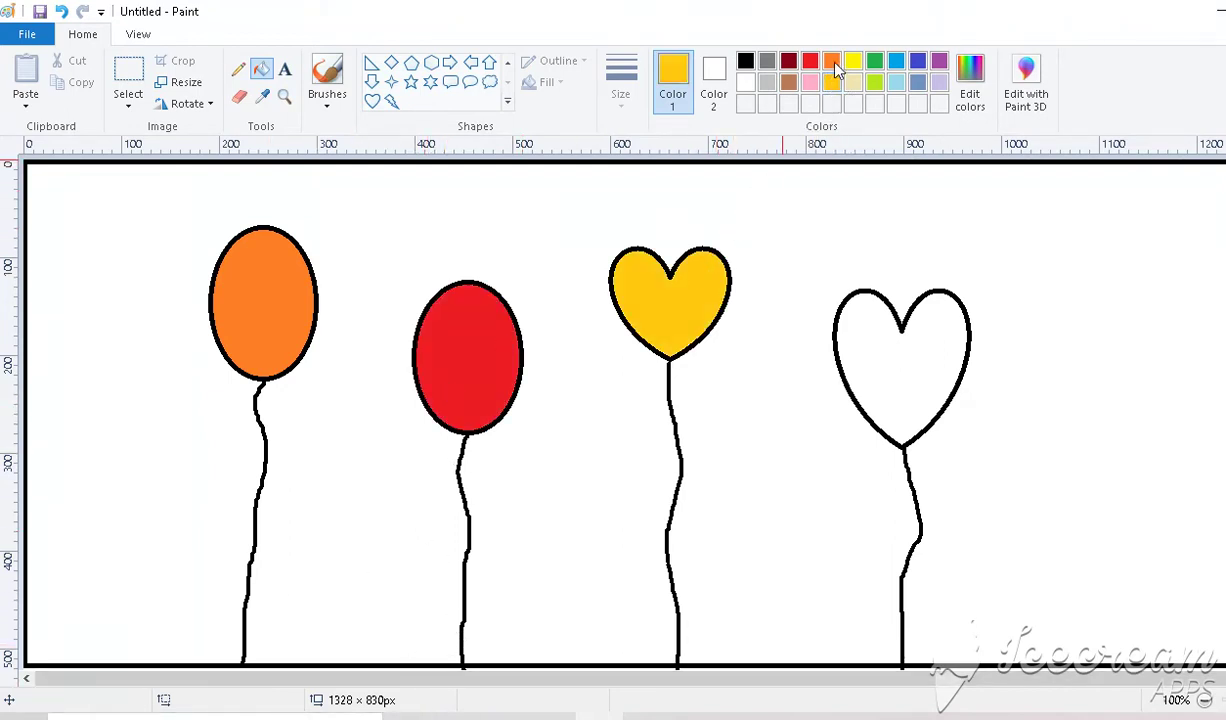
{"action": "left_click", "coordinate": [874, 61]}
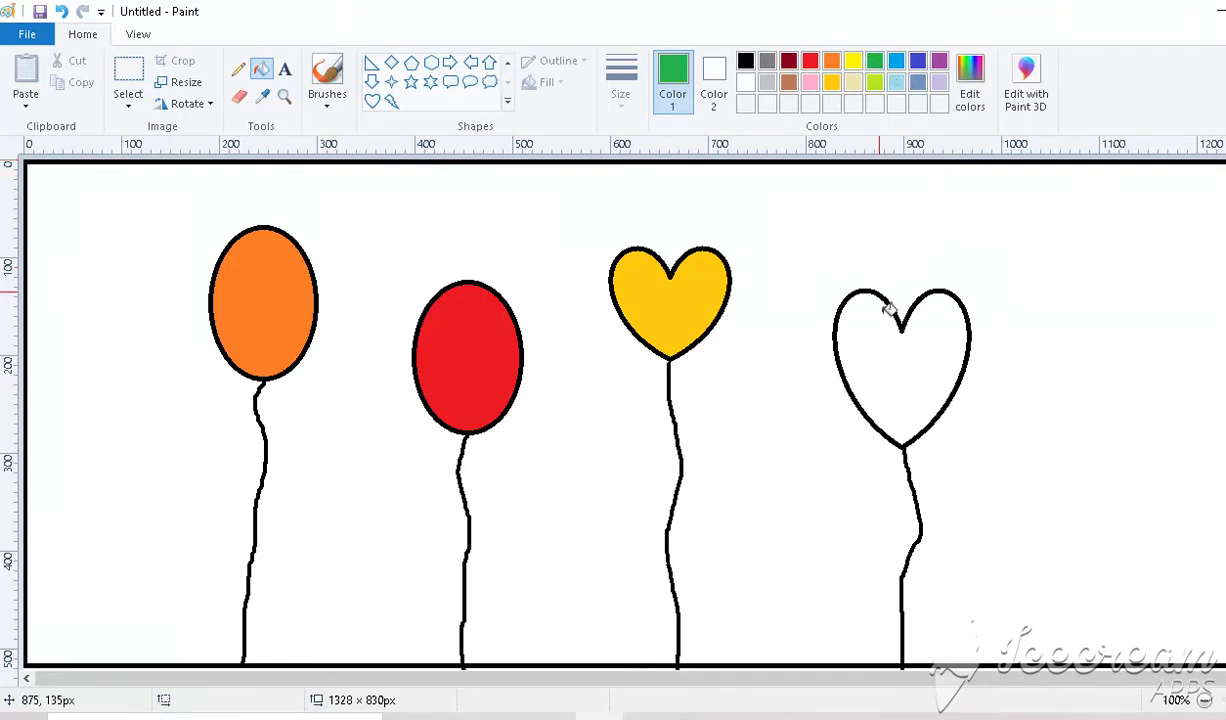
{"action": "left_click", "coordinate": [886, 352]}
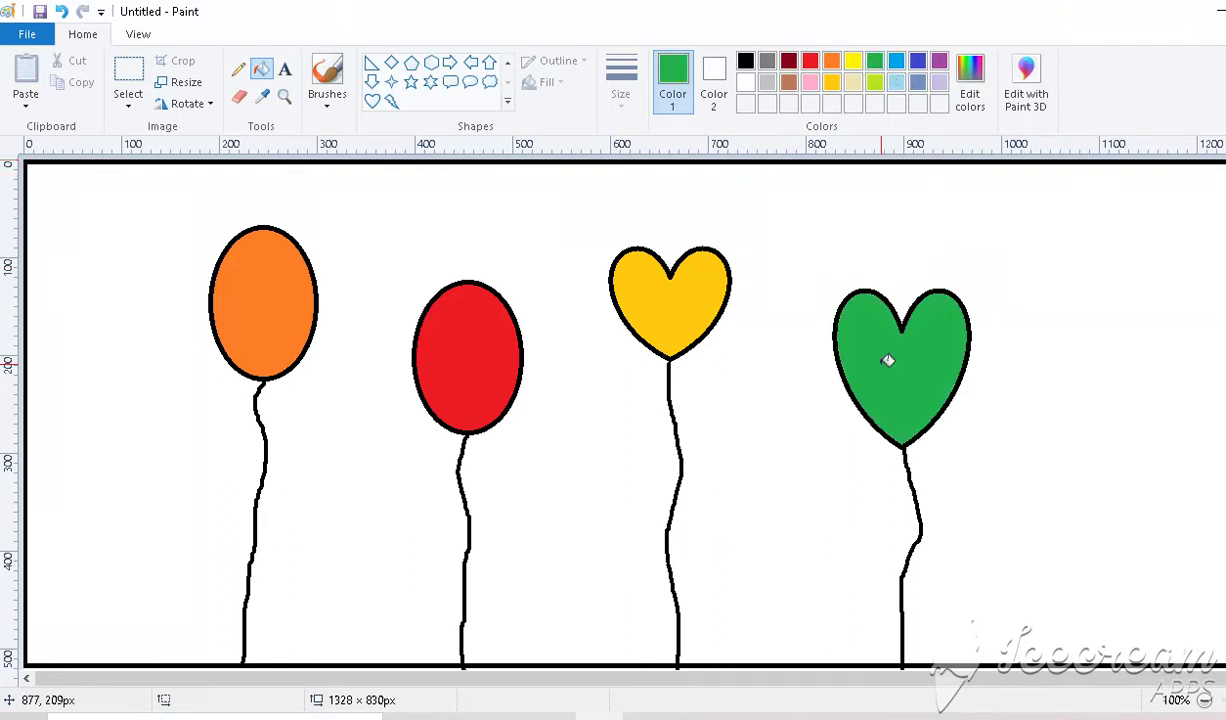
{"action": "left_click", "coordinate": [896, 82]}
{"action": "left_click", "coordinate": [871, 191]}
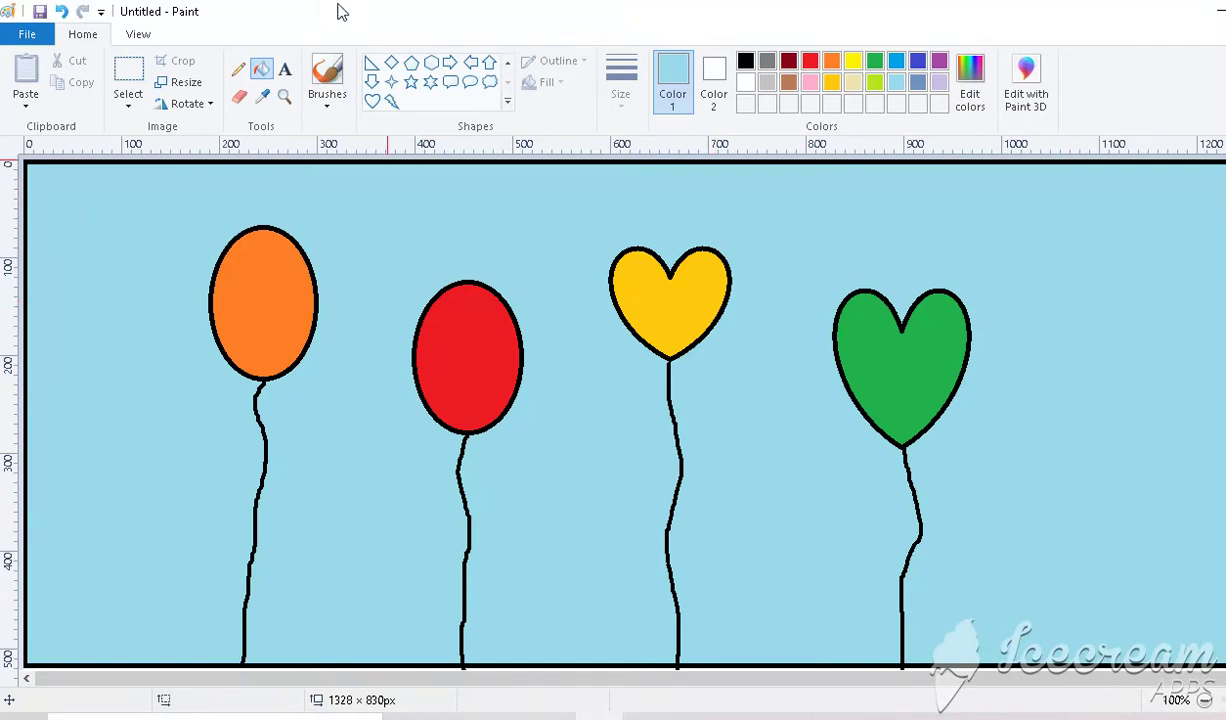
Save the drawing as a PNG named "balon mana 2.1" on drive DAT (D:)
{"action": "left_click", "coordinate": [28, 36]}
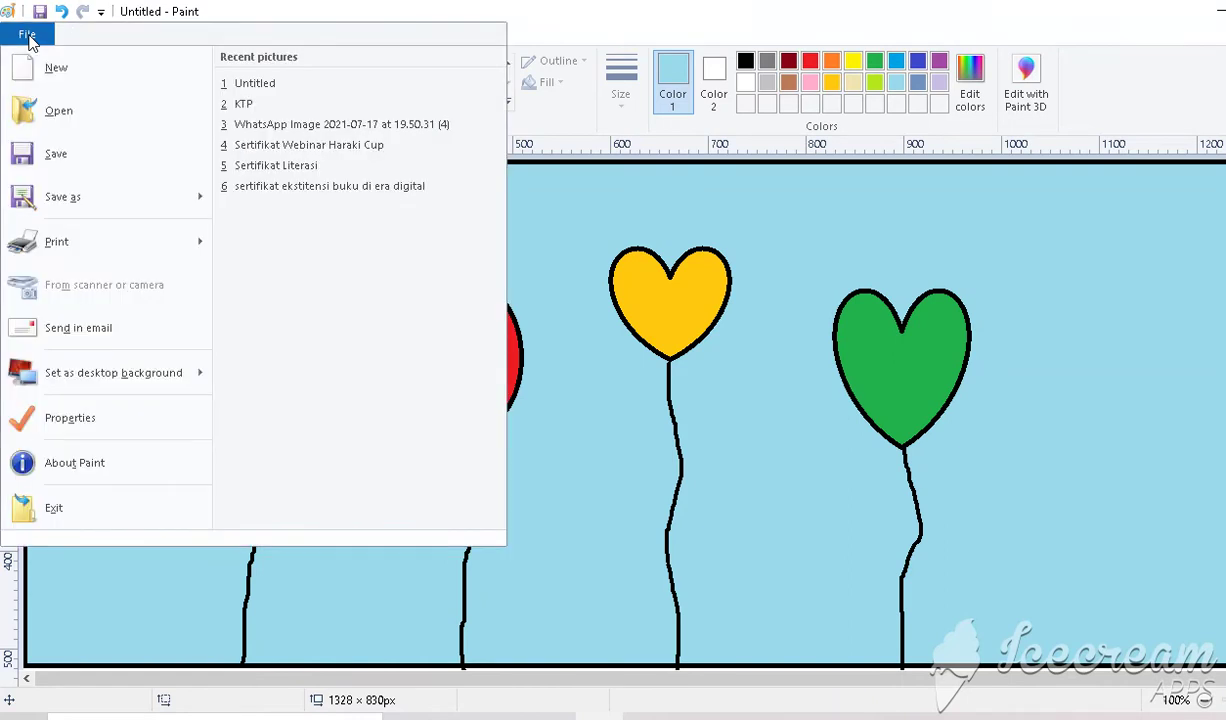
{"action": "left_click", "coordinate": [52, 158]}
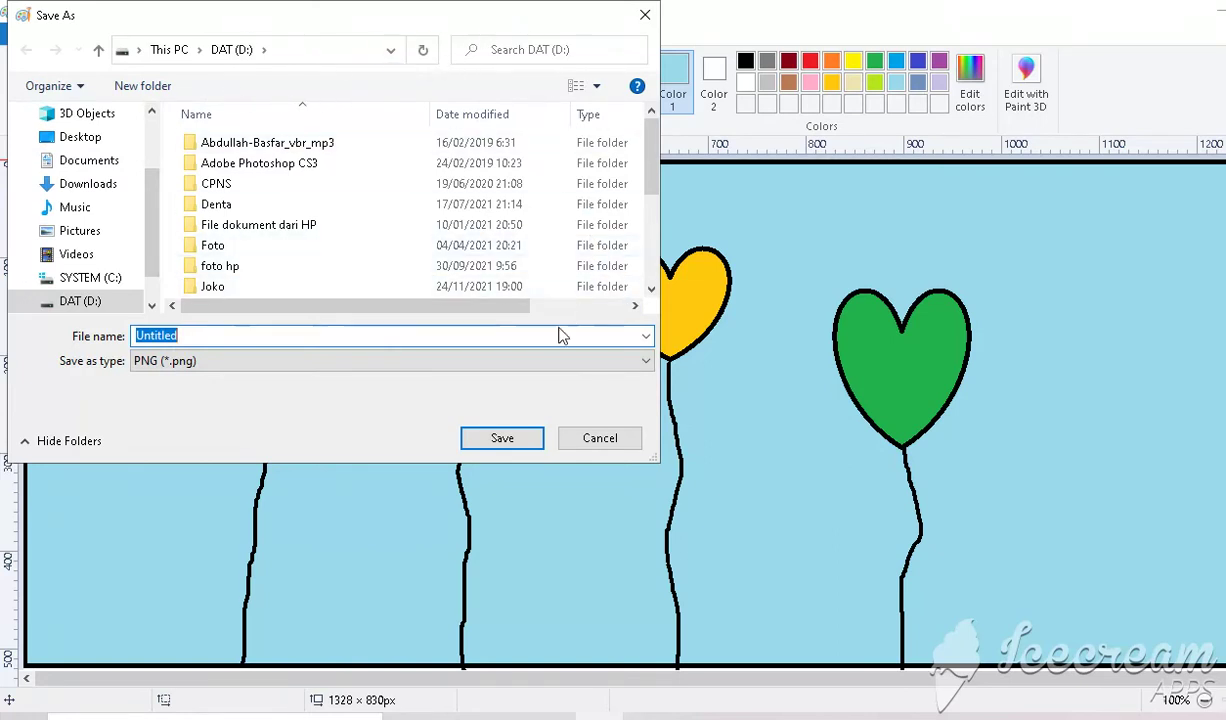
{"action": "left_click", "coordinate": [67, 302]}
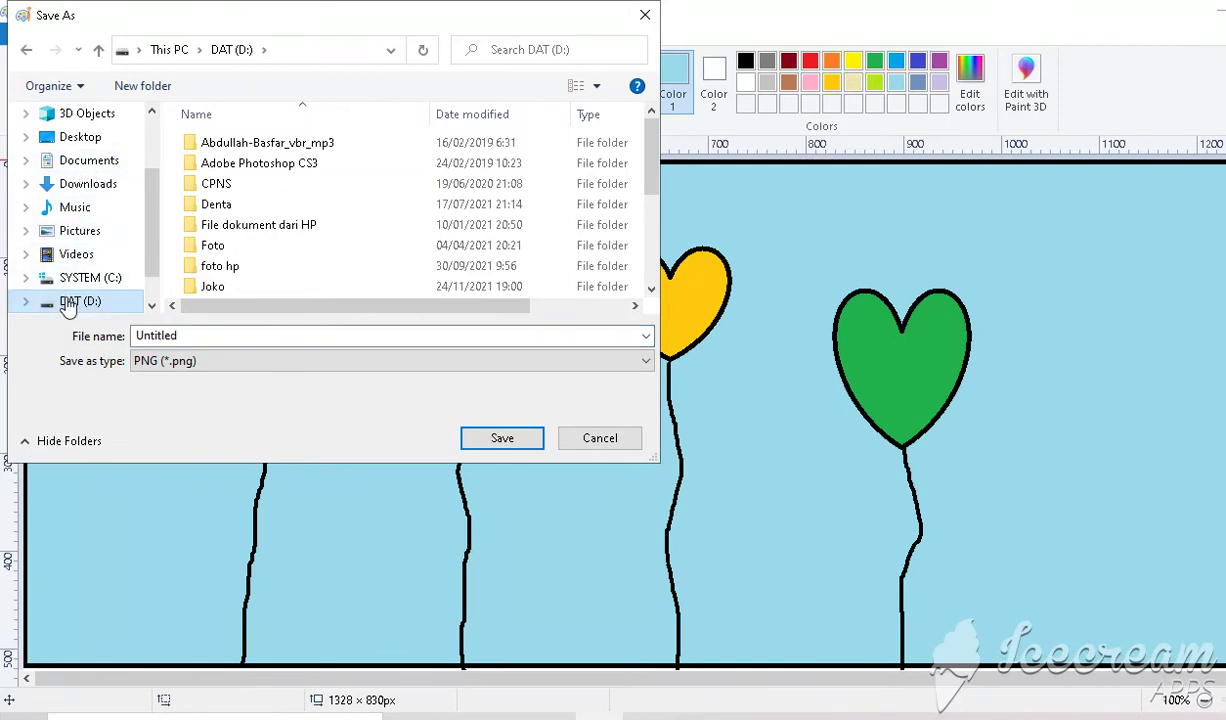
{"action": "double_click", "coordinate": [228, 336]}
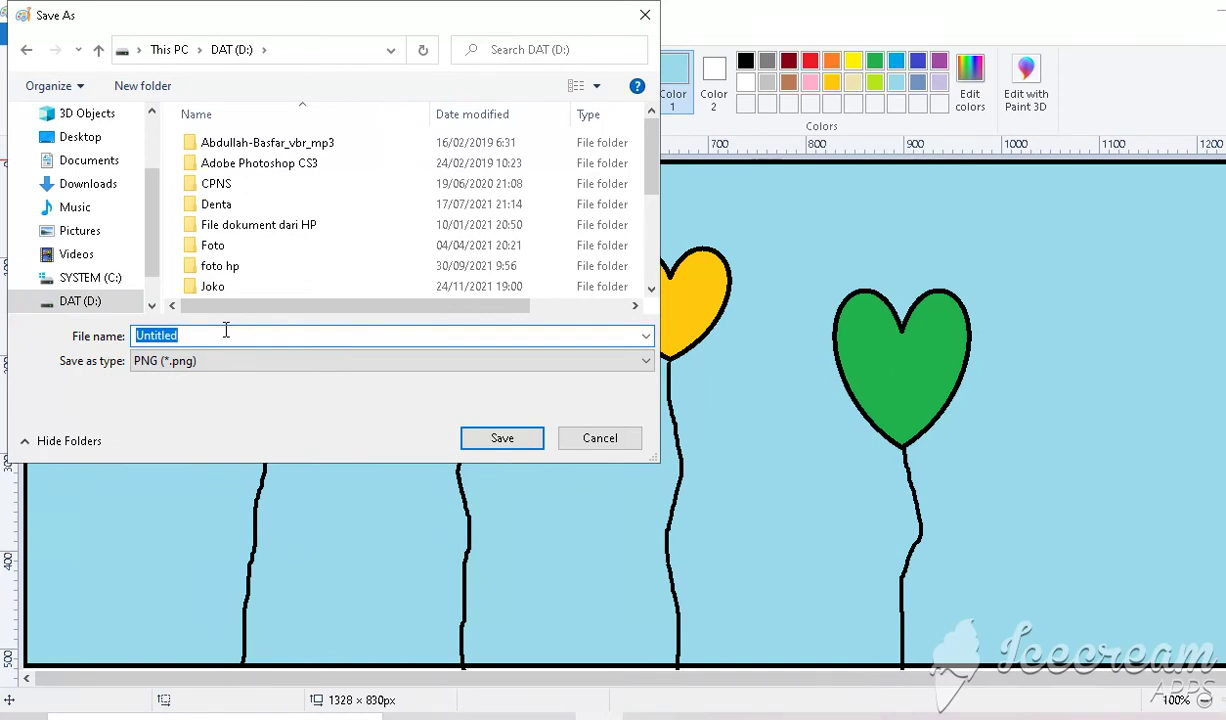
{"action": "key", "text": "BackSpace"}
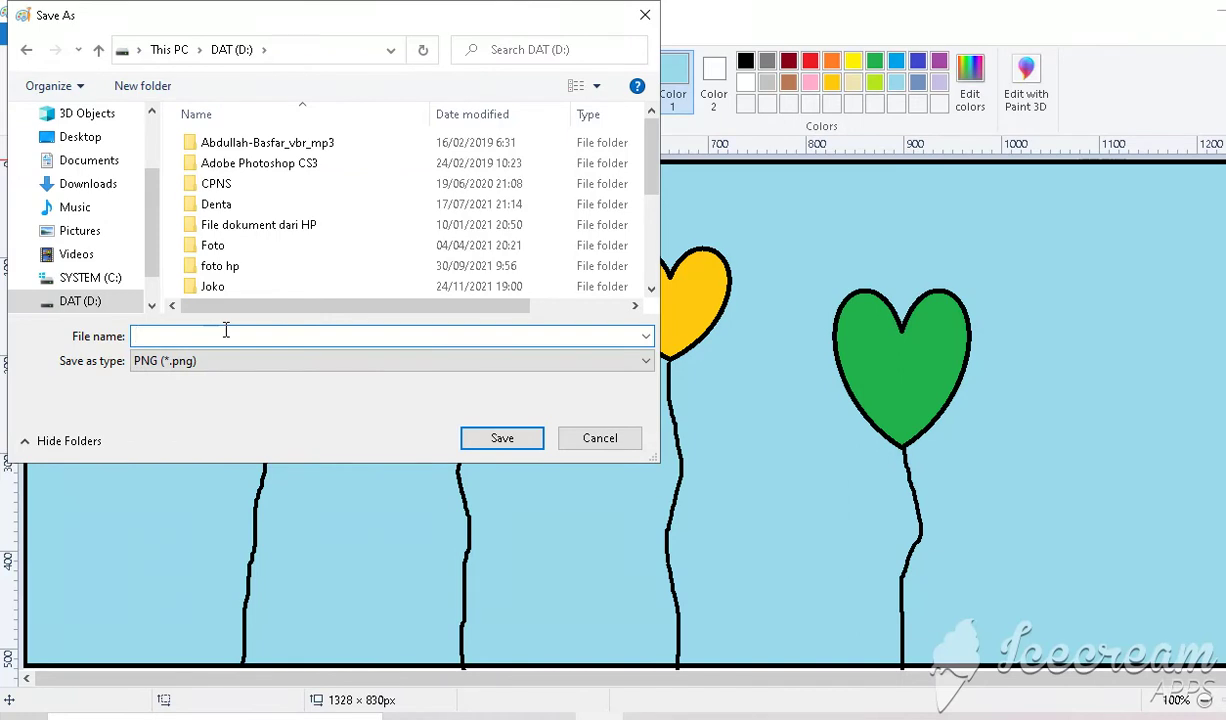
{"action": "type", "text": "ba"}
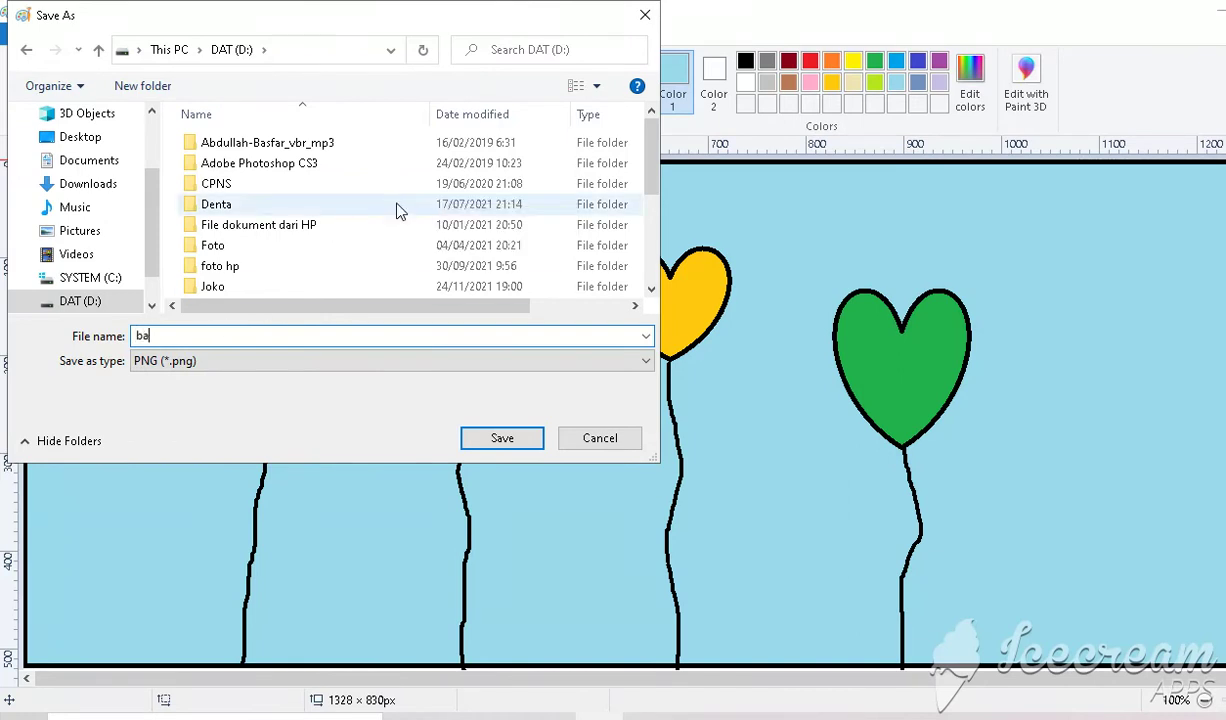
{"action": "type", "text": "lon mana 2.1"}
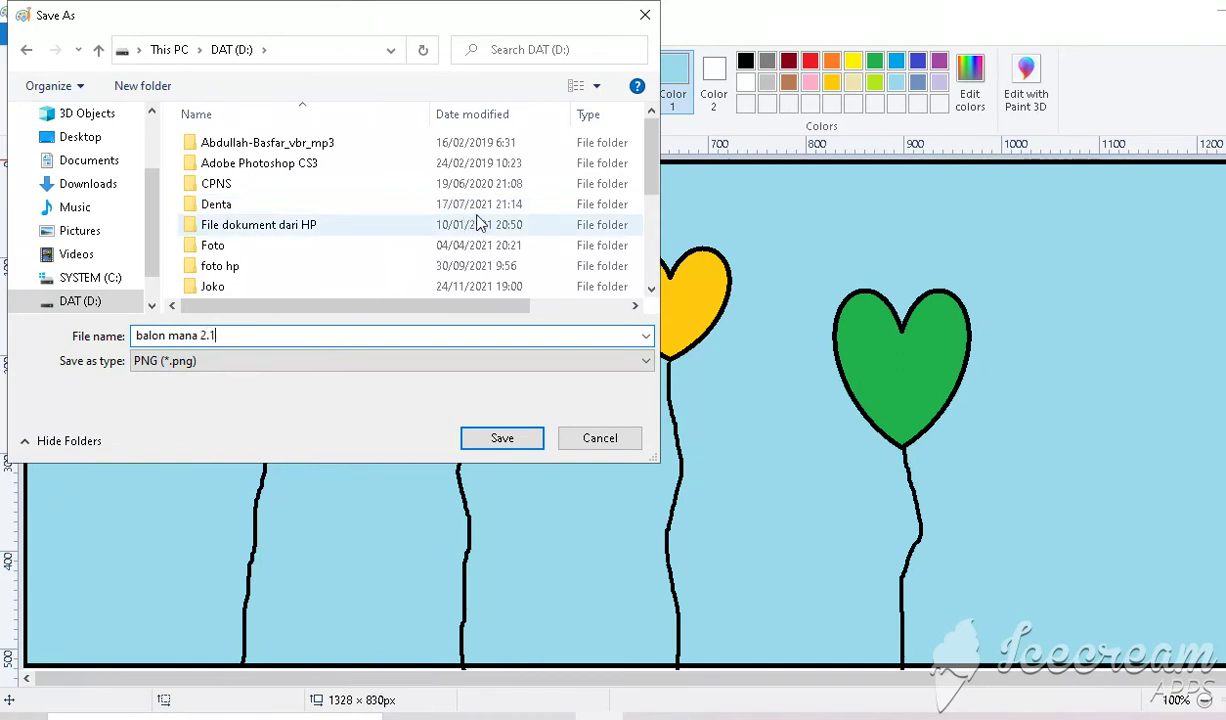
{"action": "left_click", "coordinate": [505, 439]}
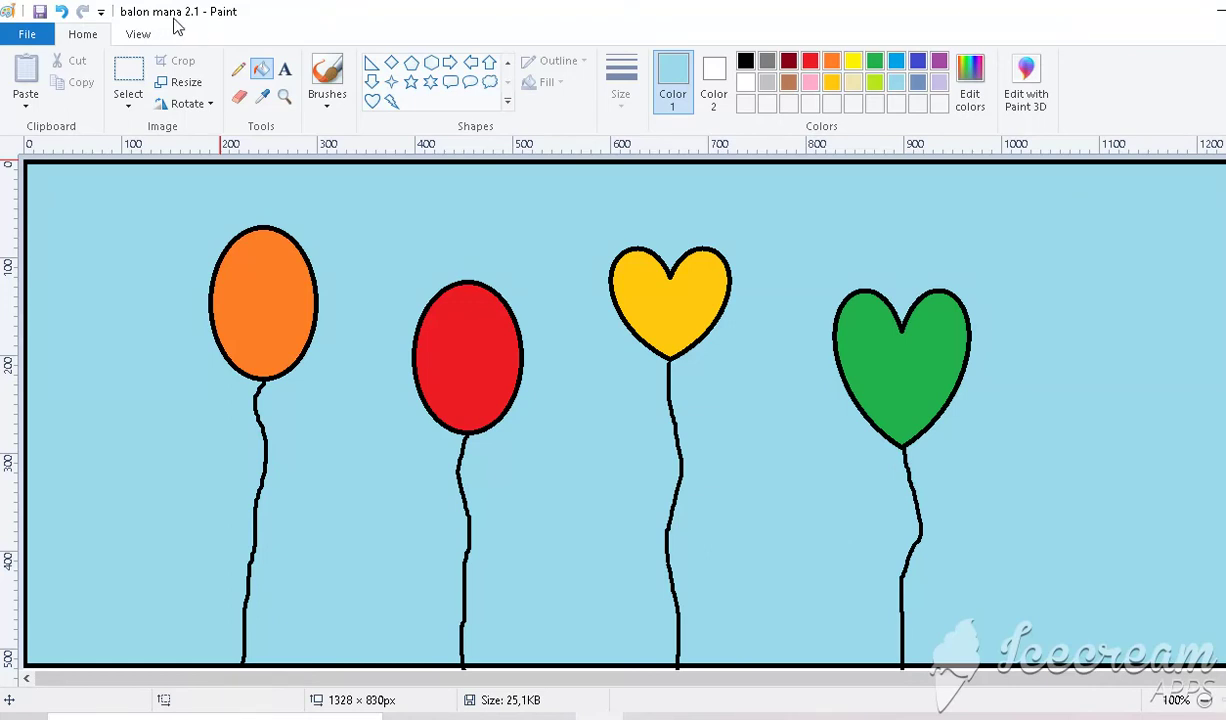
Save a copy of the drawing under the corrected name "balon manda 2.1" as a PNG on drive DAT (D:)
{"action": "left_click", "coordinate": [27, 34]}
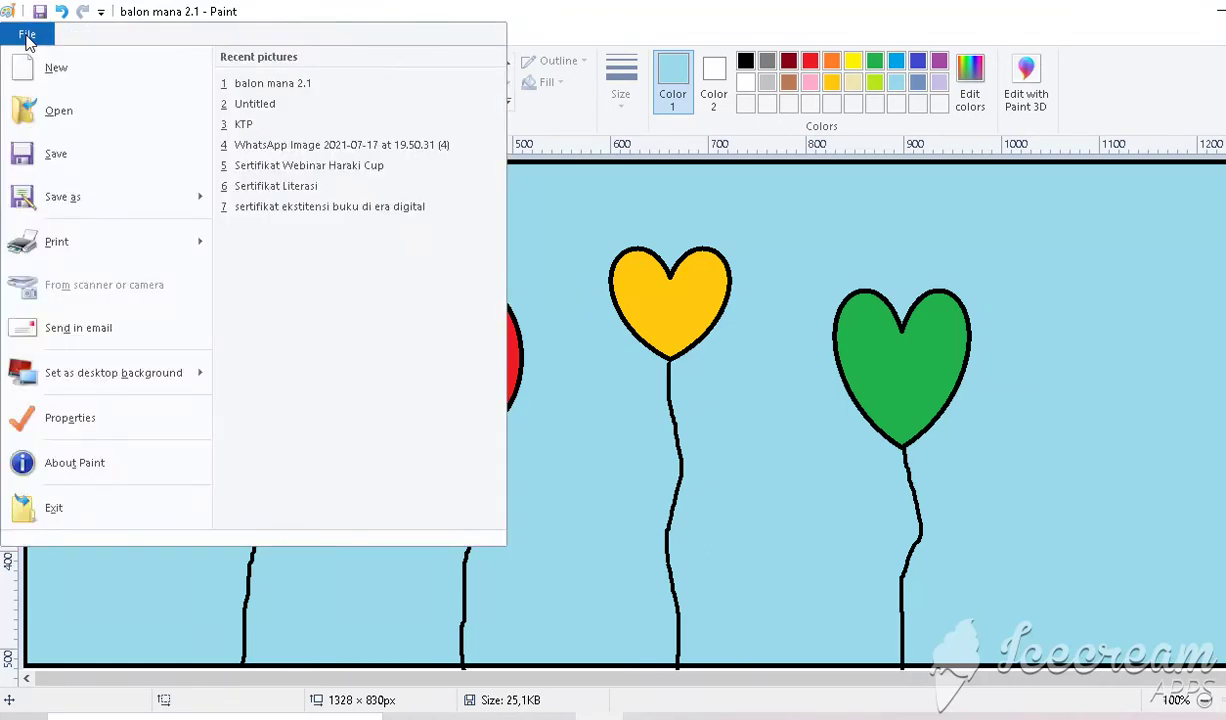
{"action": "left_click", "coordinate": [55, 198]}
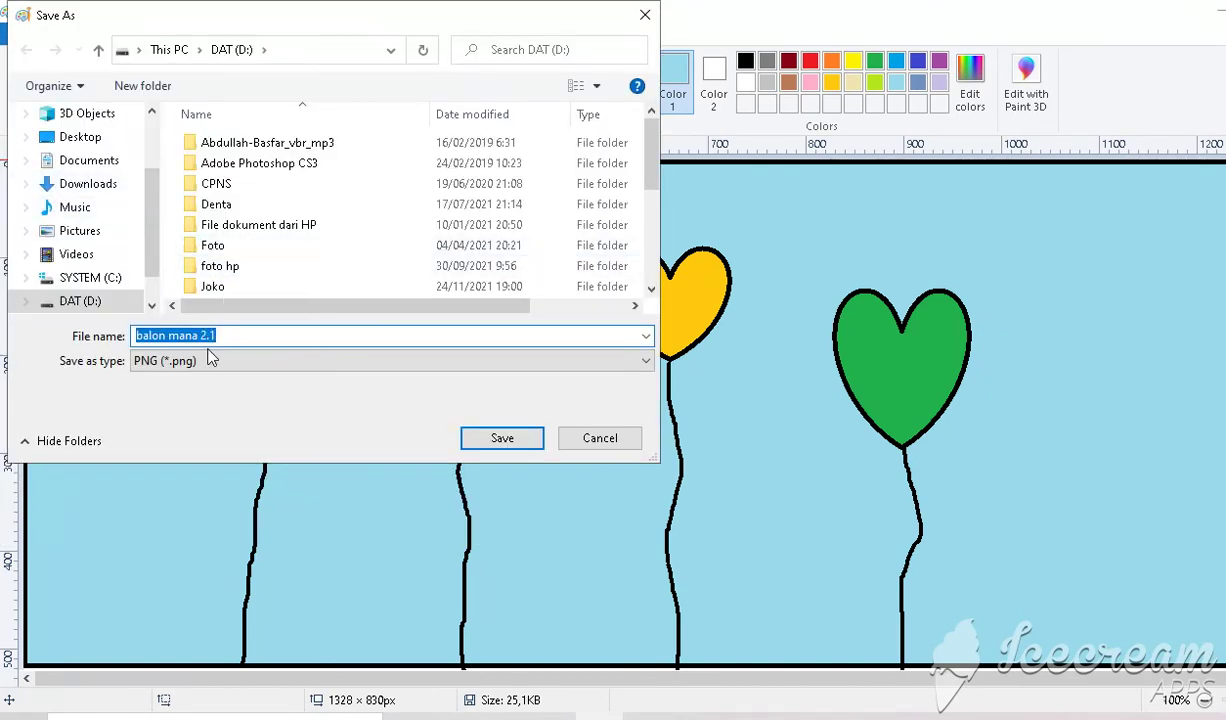
{"action": "left_click", "coordinate": [198, 336]}
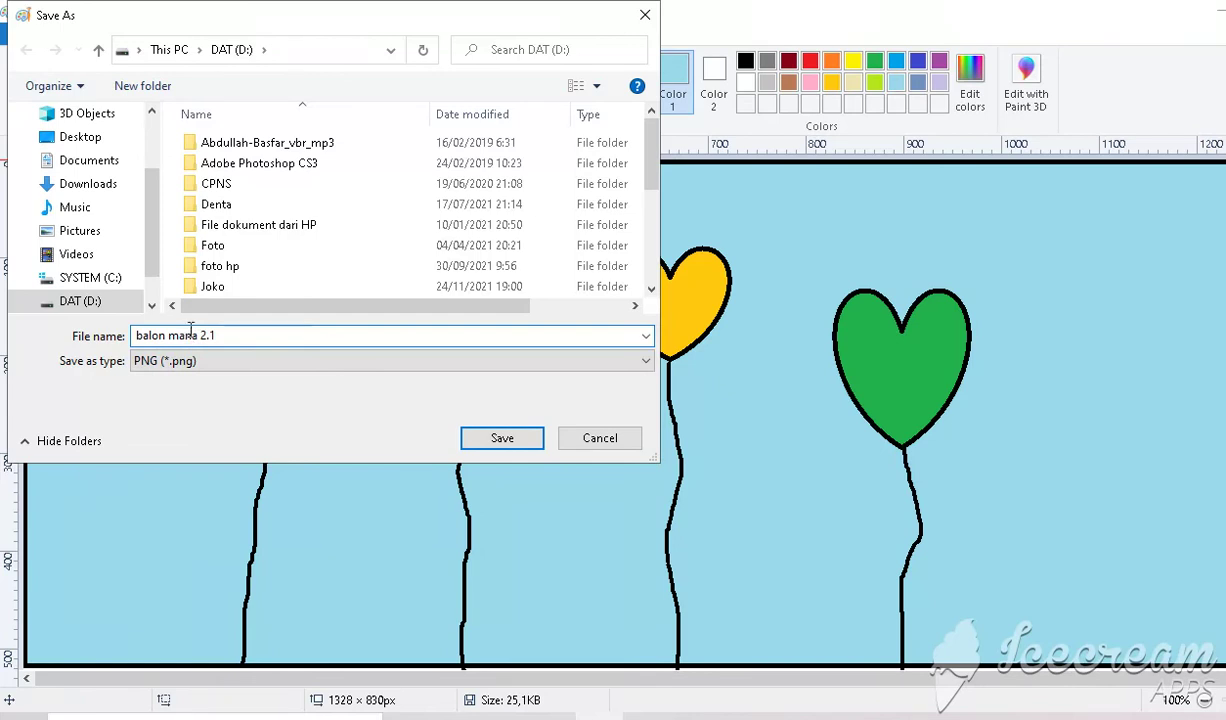
{"action": "type", "text": "d"}
{"action": "left_click", "coordinate": [501, 440]}
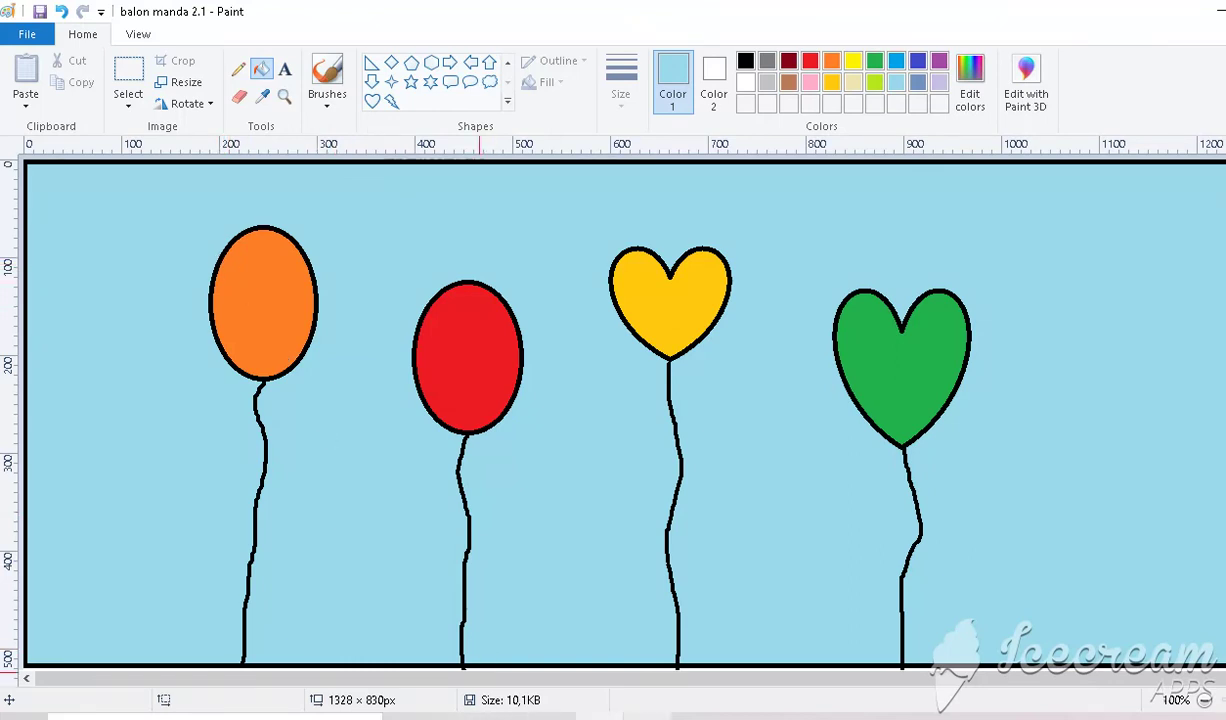
{"action": "mouse_move", "coordinate": [607, 678]}
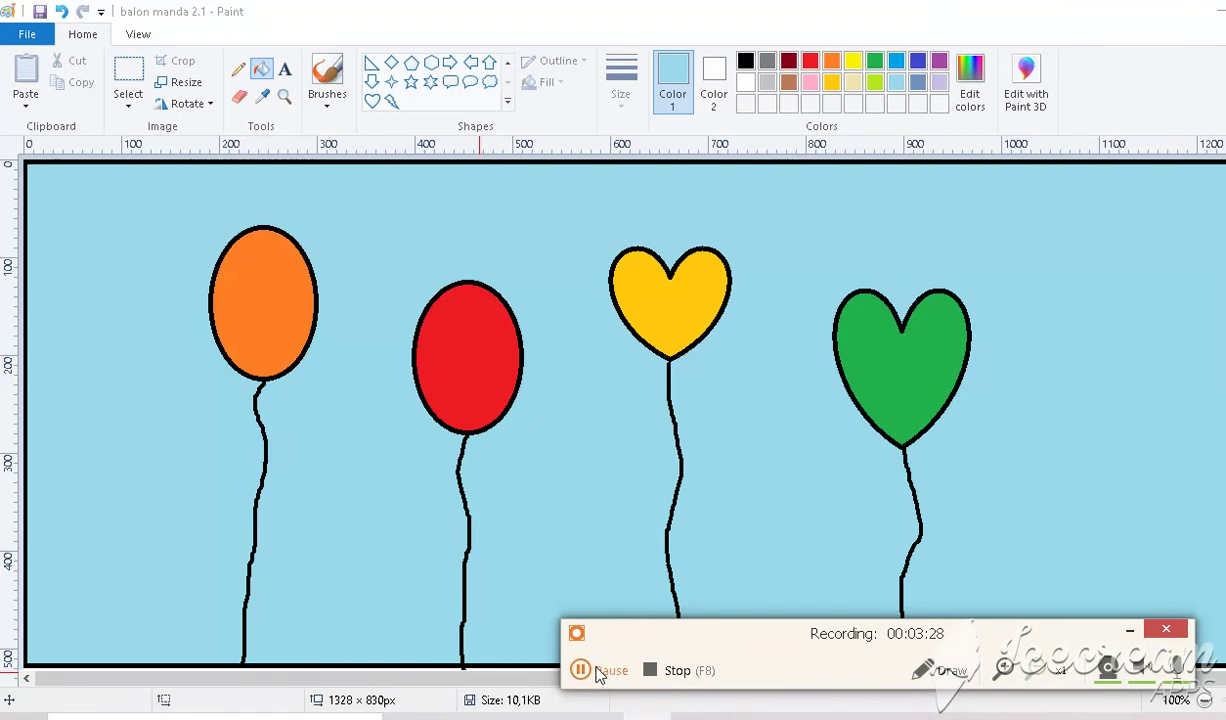